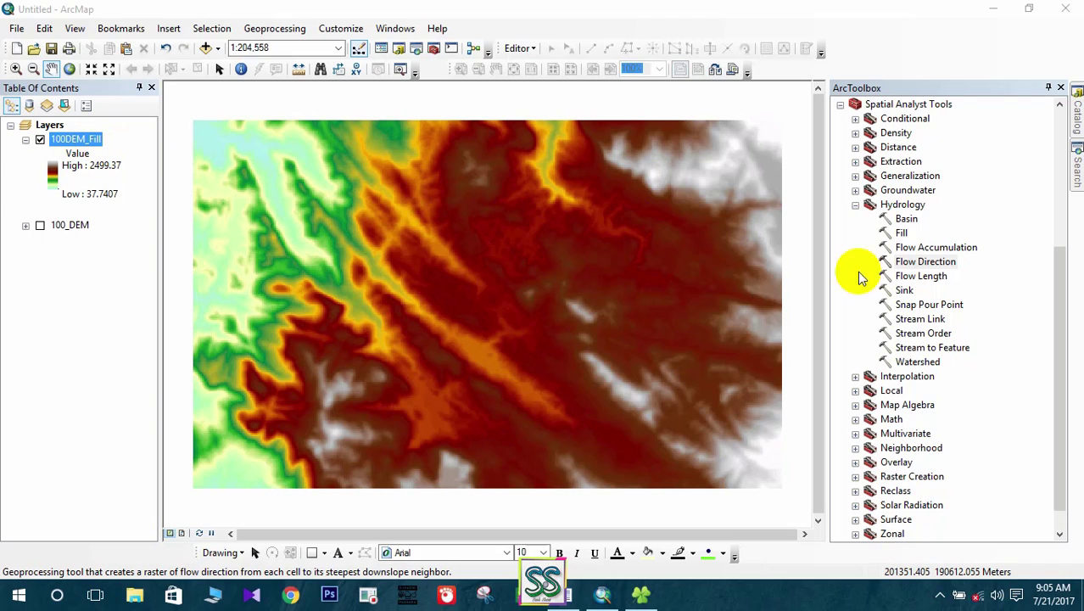
Open the Flow Direction tool from the Hydrology toolset and choose 100DEM_Fill as the input surface raster
scroll(869, 200, "up", 2)
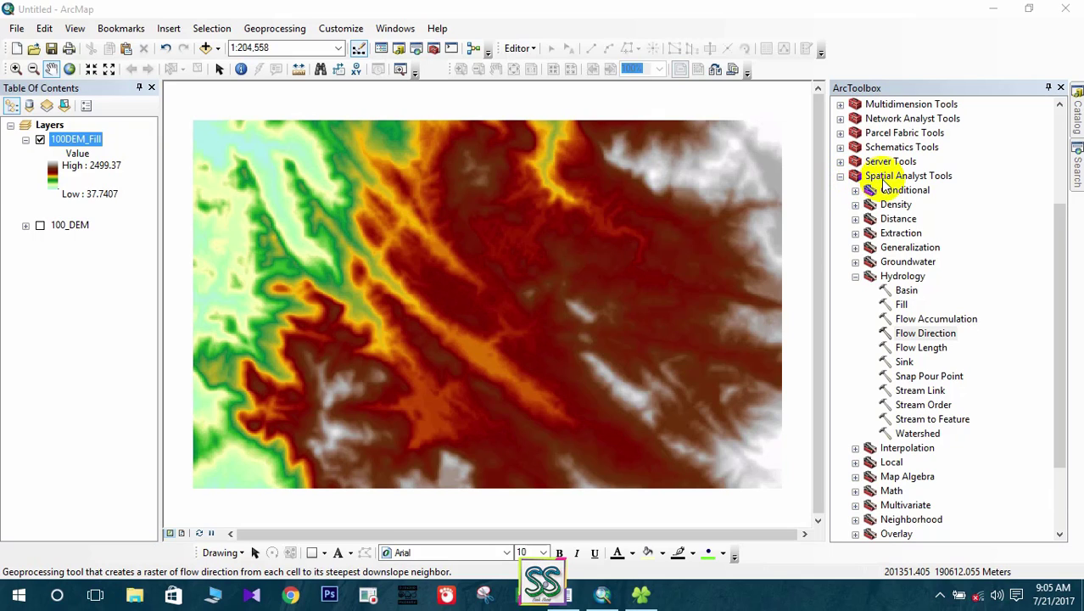
scroll(892, 199, "down", 2)
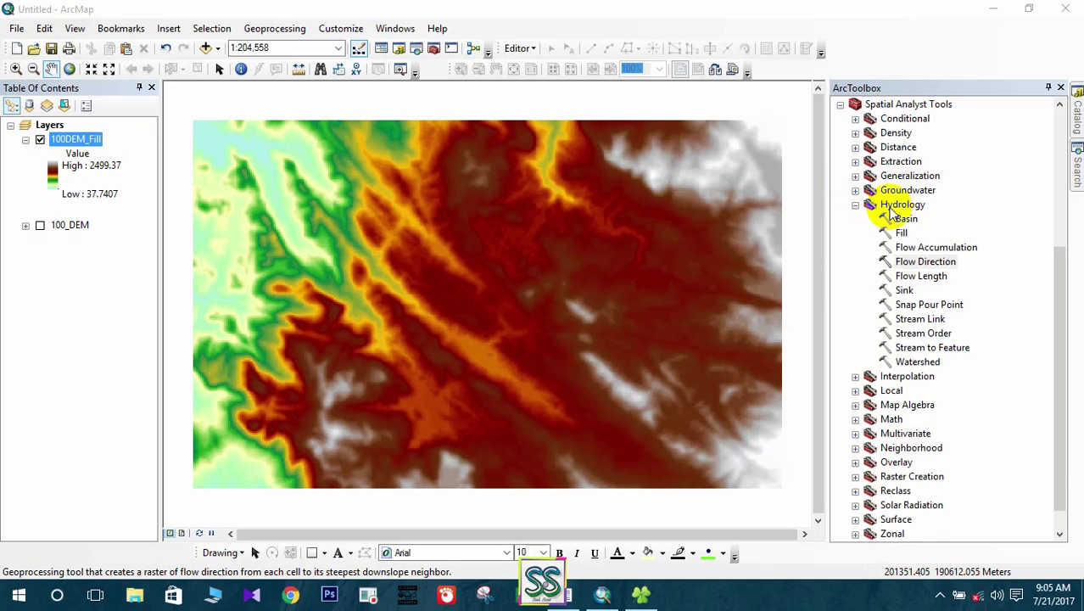
left_click(920, 263)
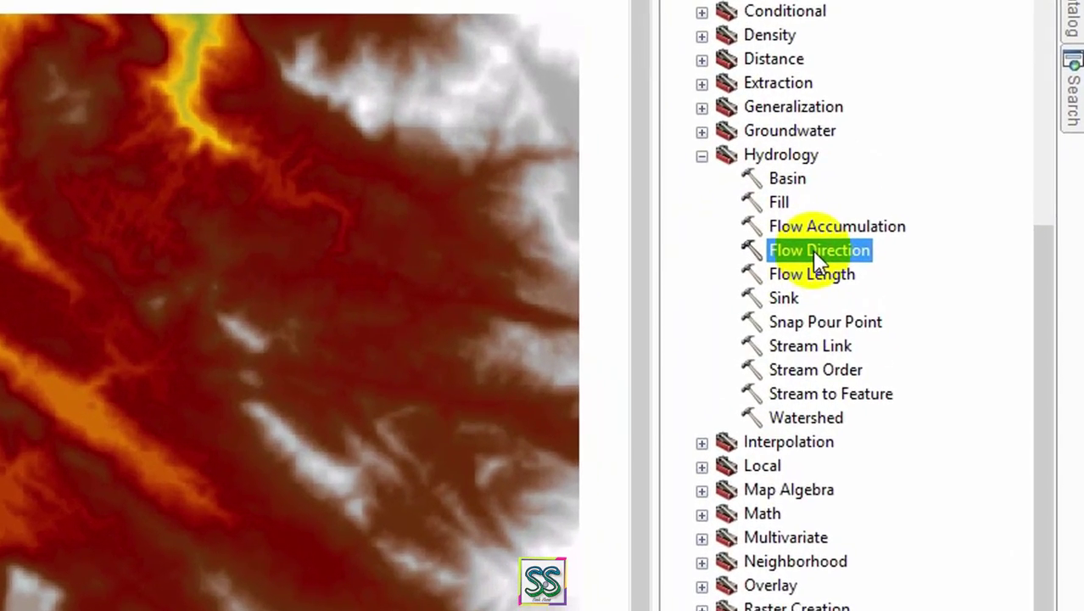
double_click(904, 259)
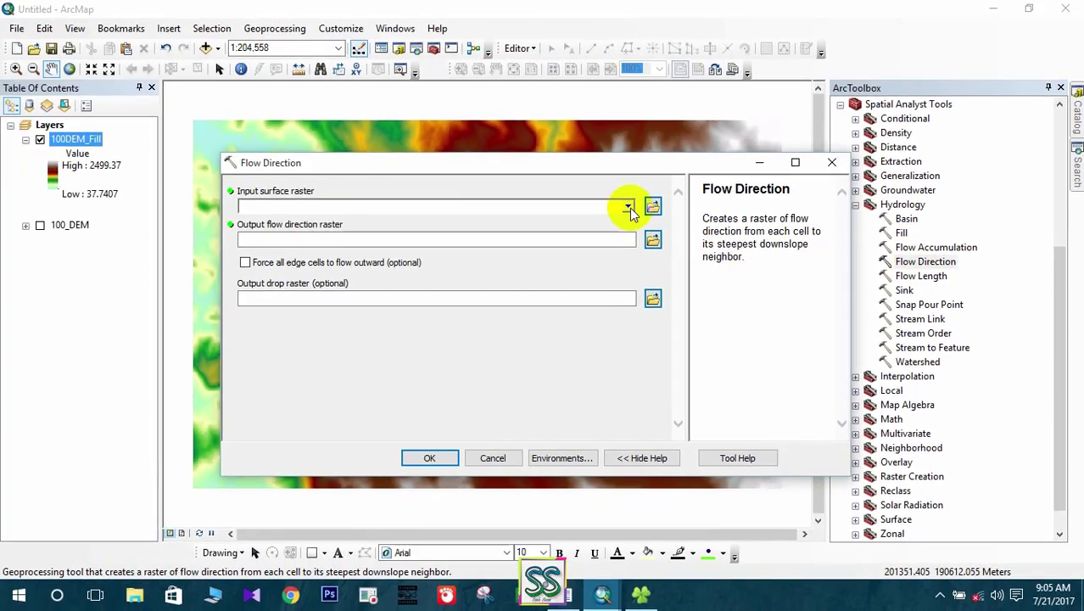
left_click(529, 190)
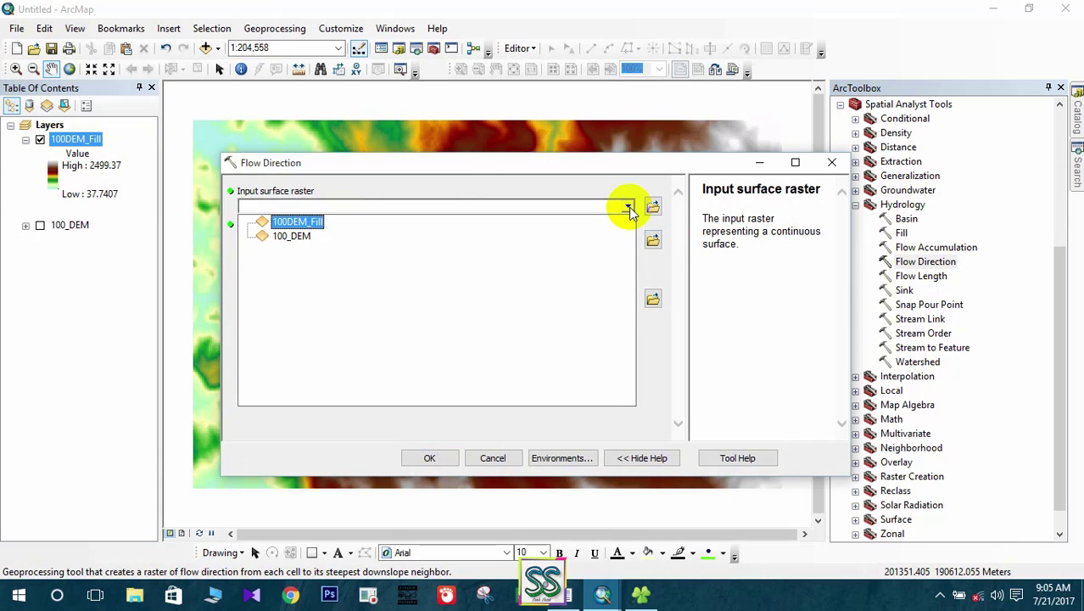
left_click(298, 225)
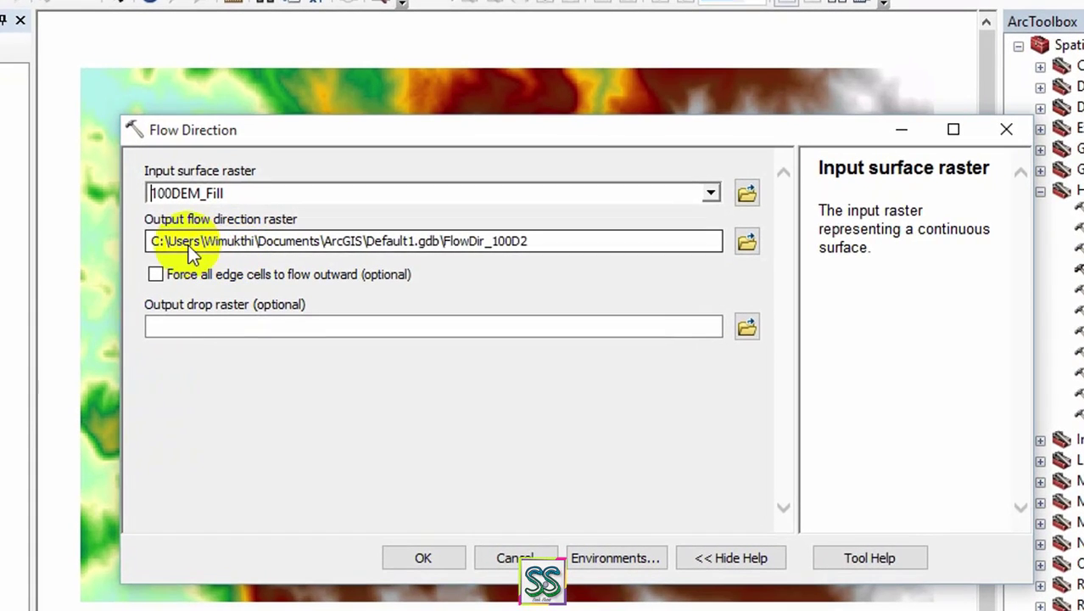
Name the output flow direction raster FlowD in the Default1 geodatabase and run the tool
left_click(543, 246)
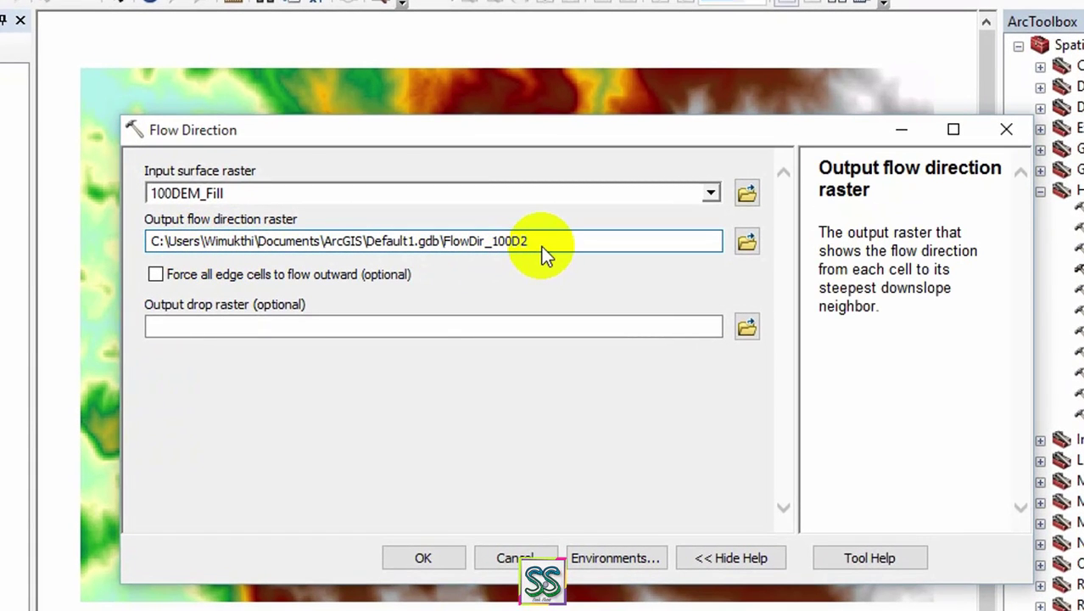
key("BackSpace")
key("BackSpace")
key("BackSpace")
key("BackSpace")
key("BackSpace")
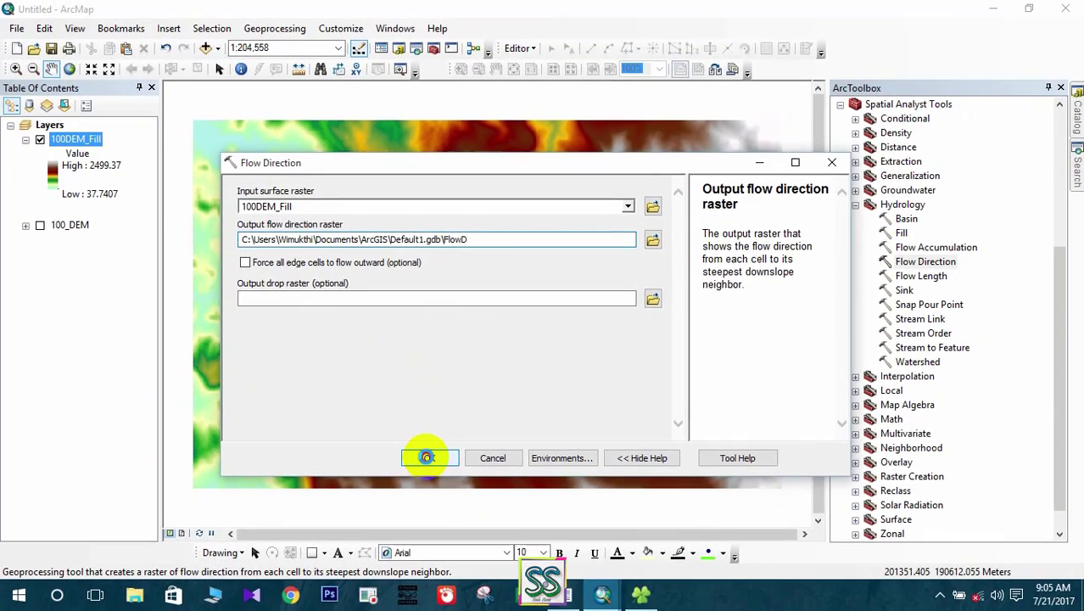
left_click(418, 560)
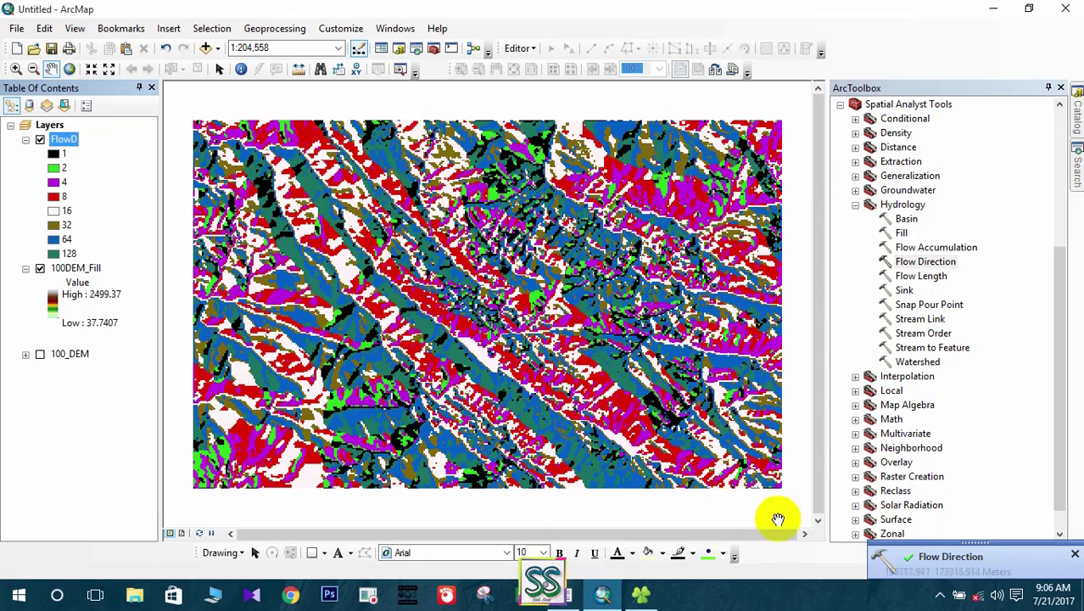
left_click(1074, 553)
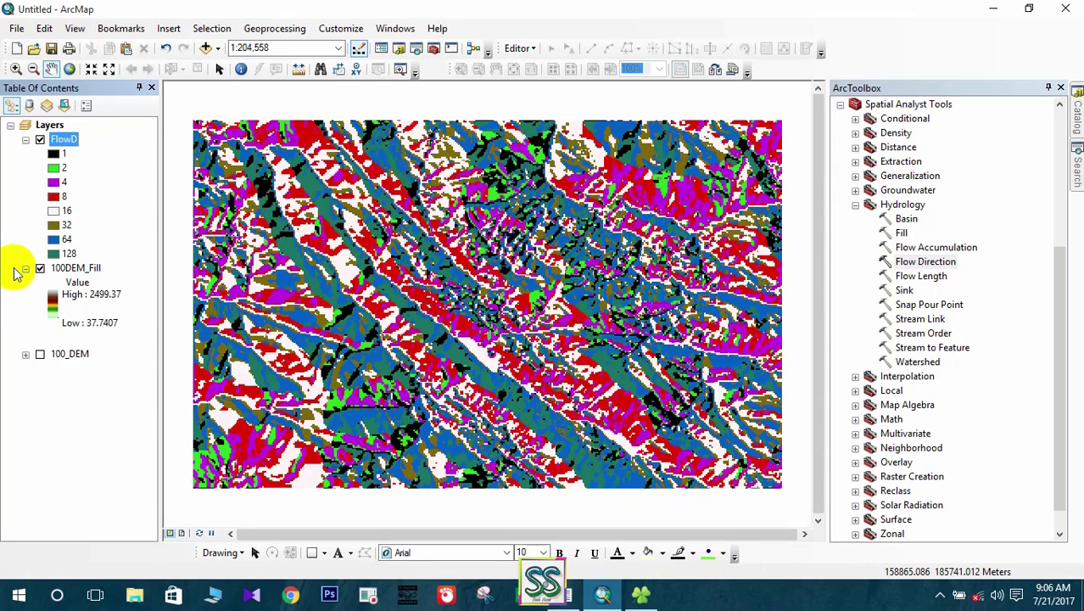
Collapse the legends of the 100DEM_Fill and 100_DEM layers in the table of contents
left_click(26, 268)
left_click(25, 281)
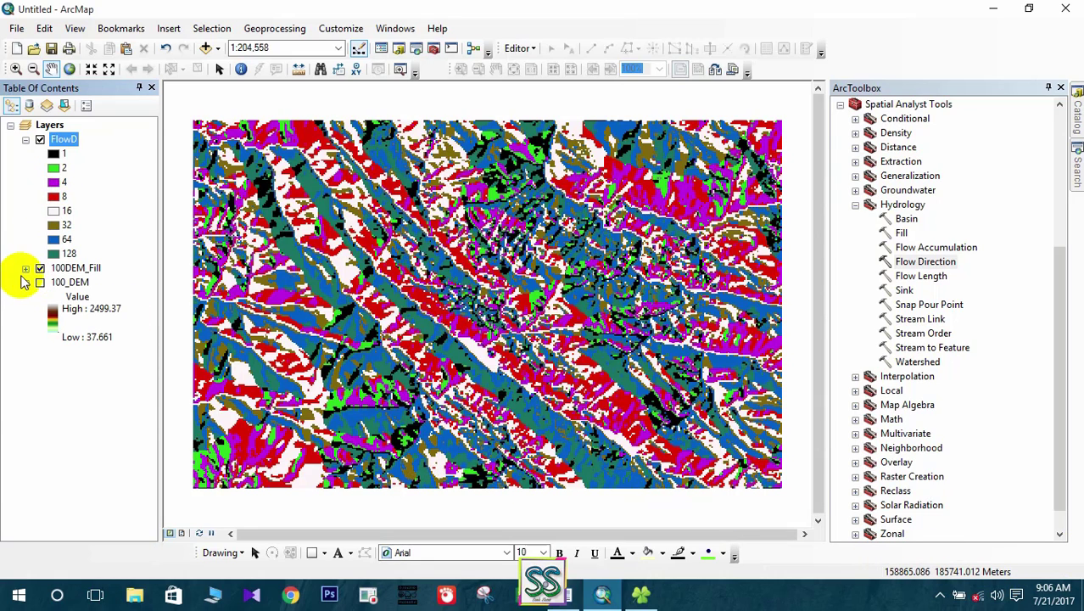
left_click(25, 282)
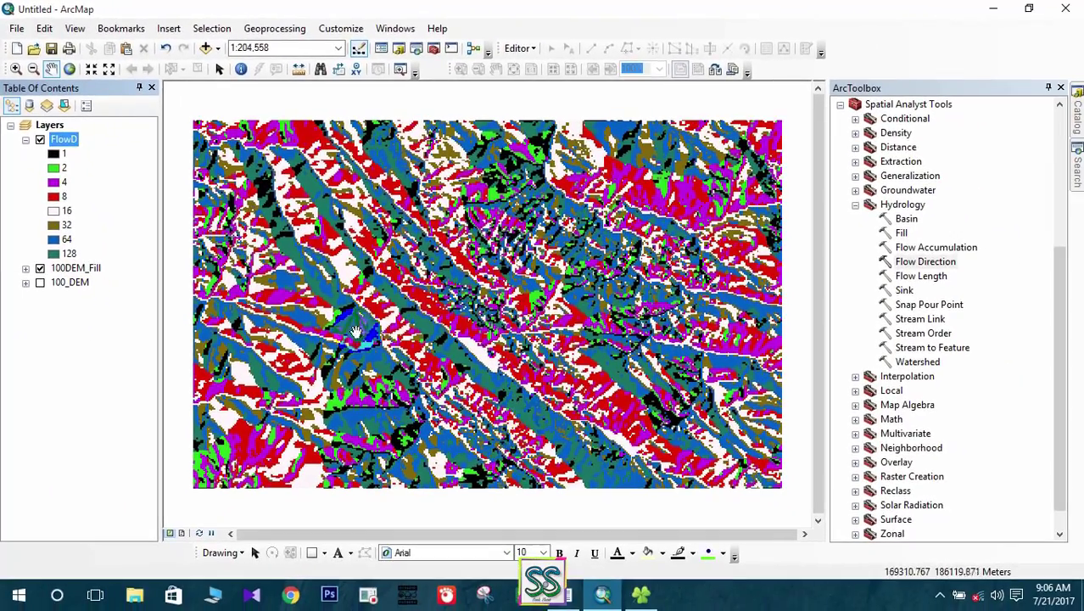
Switch to Word to examine the diagram of cell flow direction codes, and return to ArcMap
left_click(565, 596)
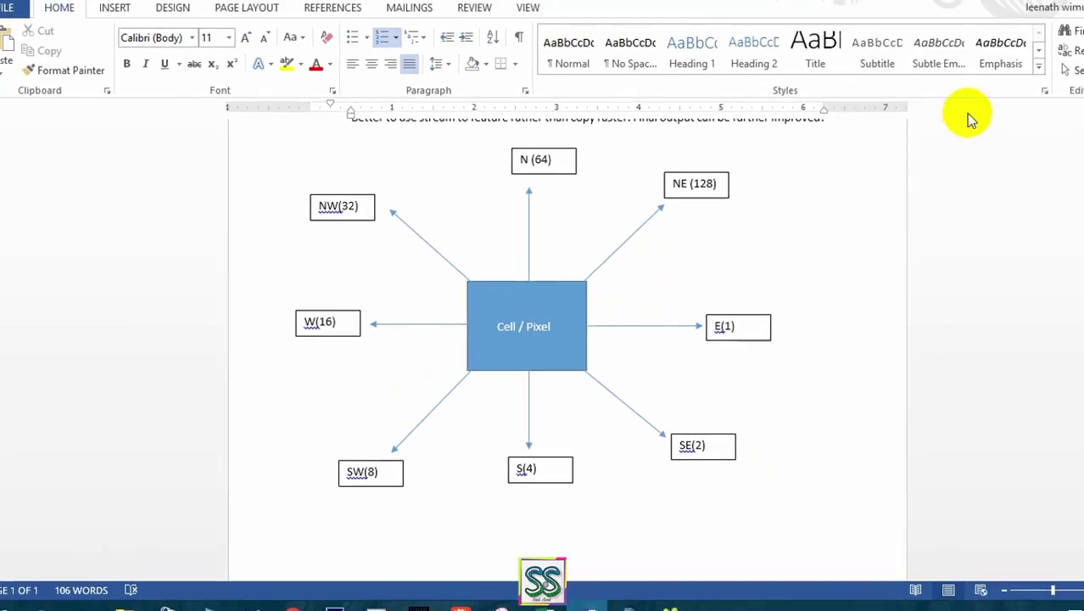
left_click(1030, 9)
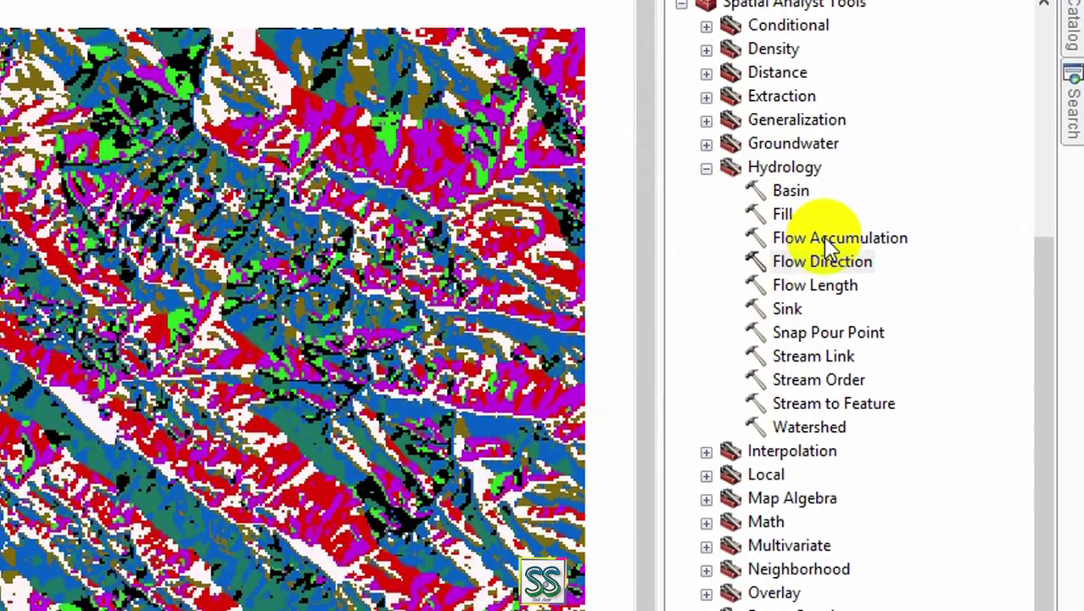
Open the Flow Accumulation tool and choose FlowD as the input flow direction raster
double_click(829, 246)
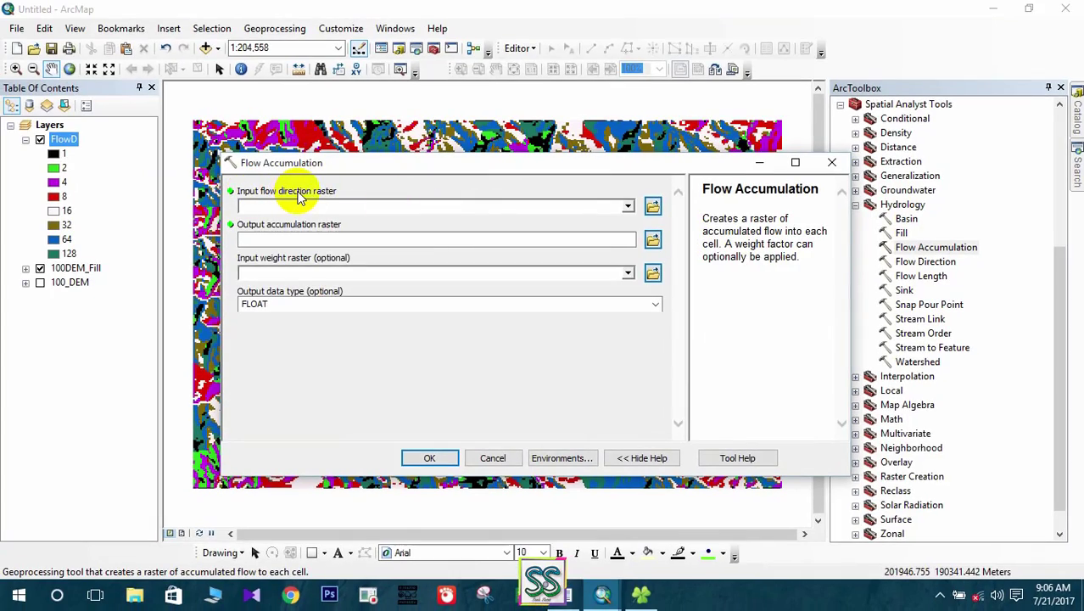
left_click(627, 207)
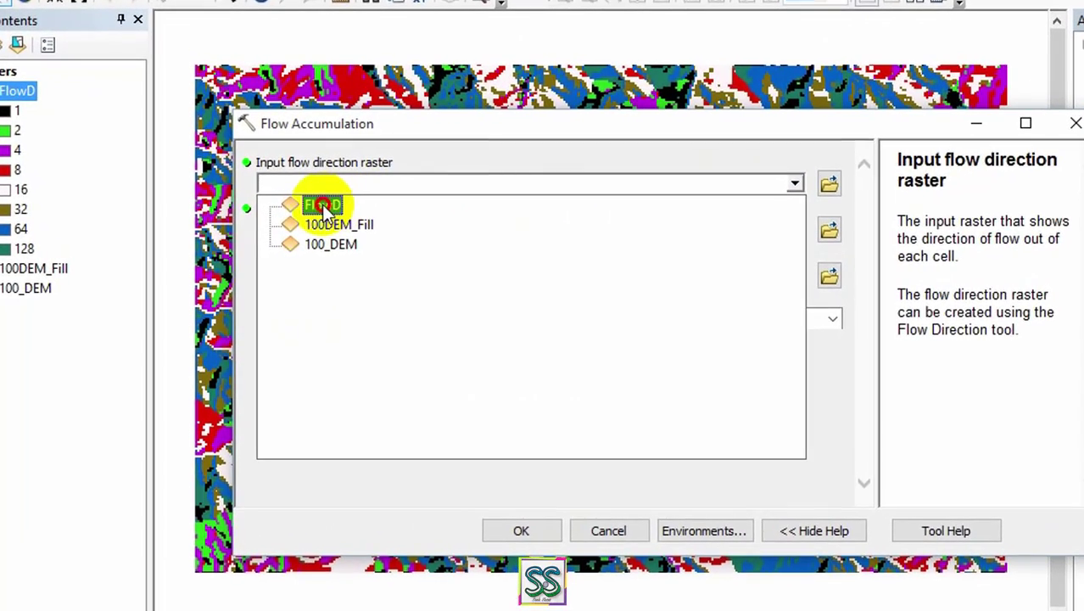
left_click(322, 207)
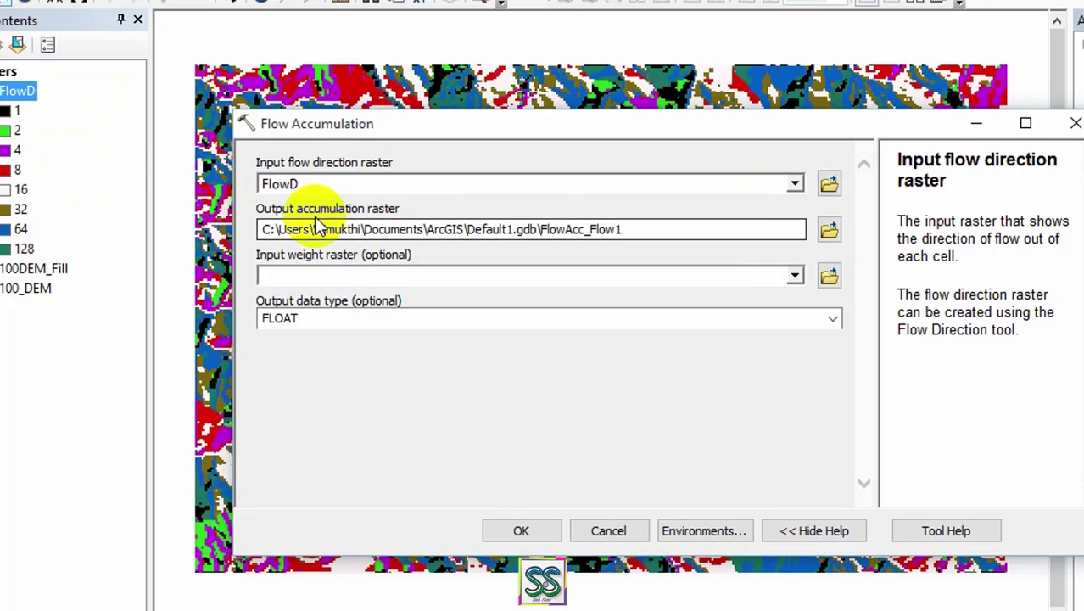
Name the output accumulation raster FlowAcc in the Default1 geodatabase
left_click(657, 235)
key("BackSpace")
key("BackSpace")
key("BackSpace")
key("BackSpace")
key("BackSpace")
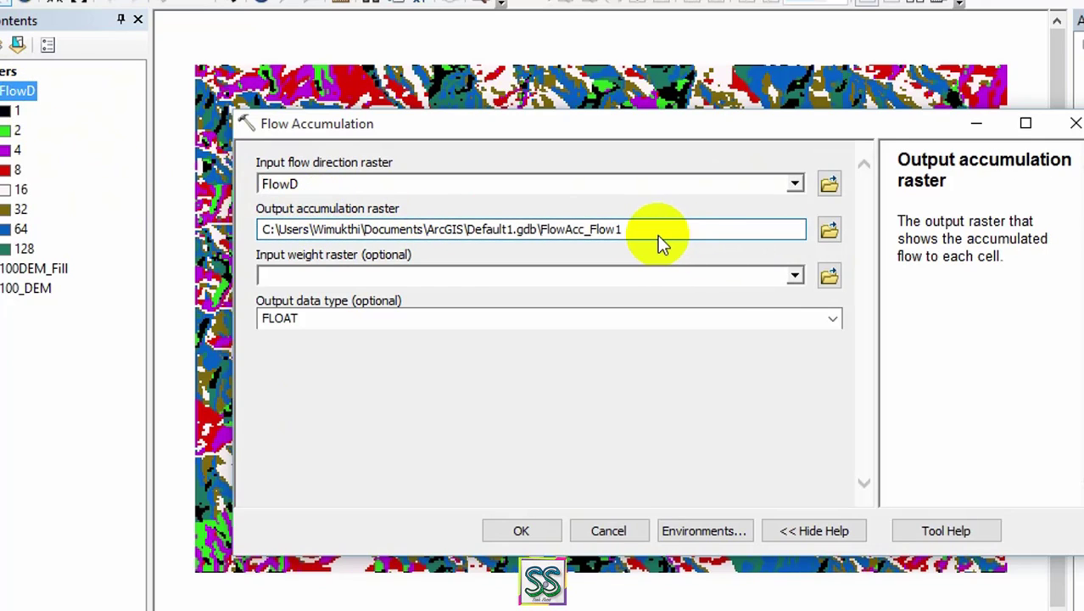
key("BackSpace")
key("BackSpace")
key("BackSpace")
type("cc")
left_click(657, 421)
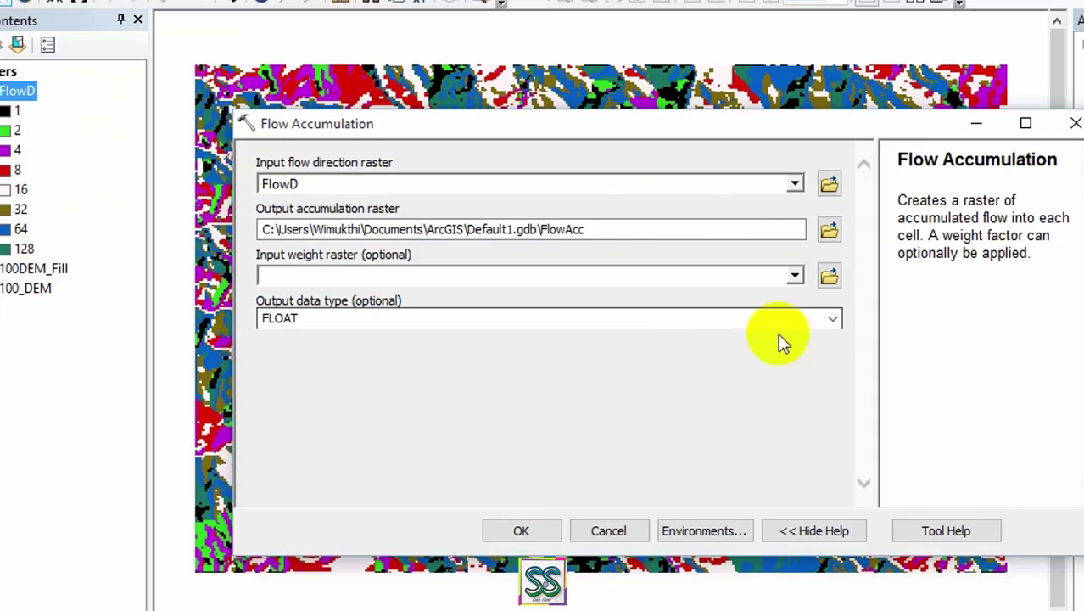
Keep FLOAT as the output data type and run the Flow Accumulation tool
left_click(832, 322)
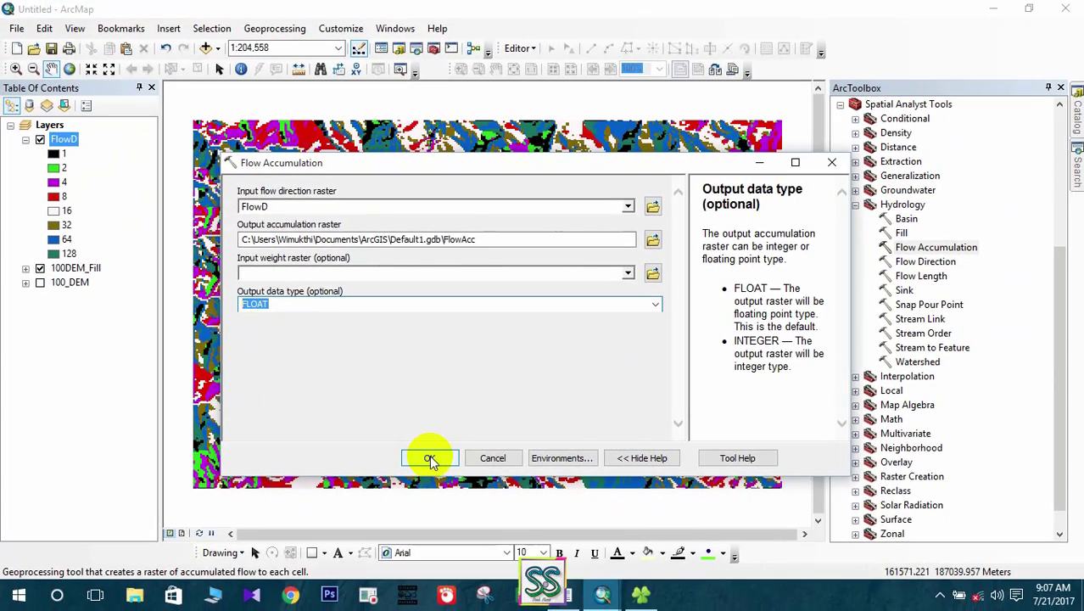
left_click(429, 458)
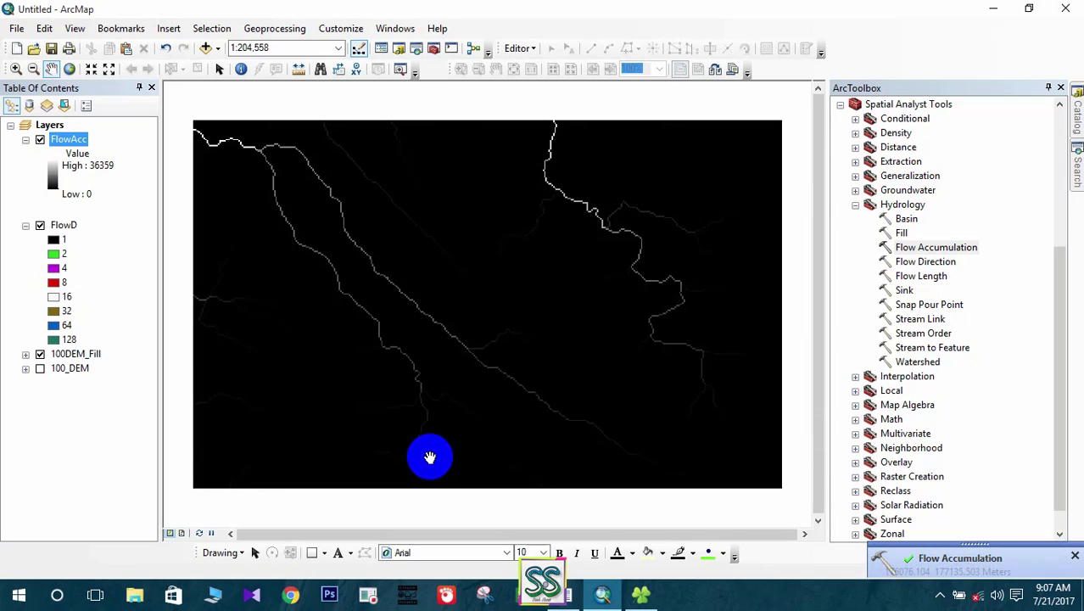
left_click(1073, 556)
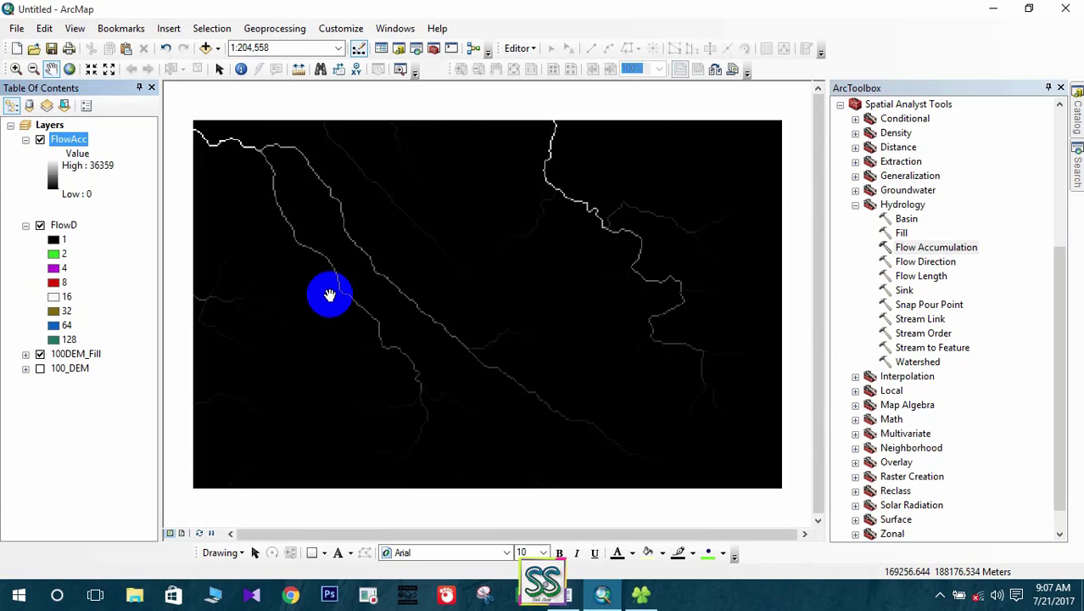
Collapse the legends of the FlowD and FlowAcc layers in the table of contents
left_click(26, 225)
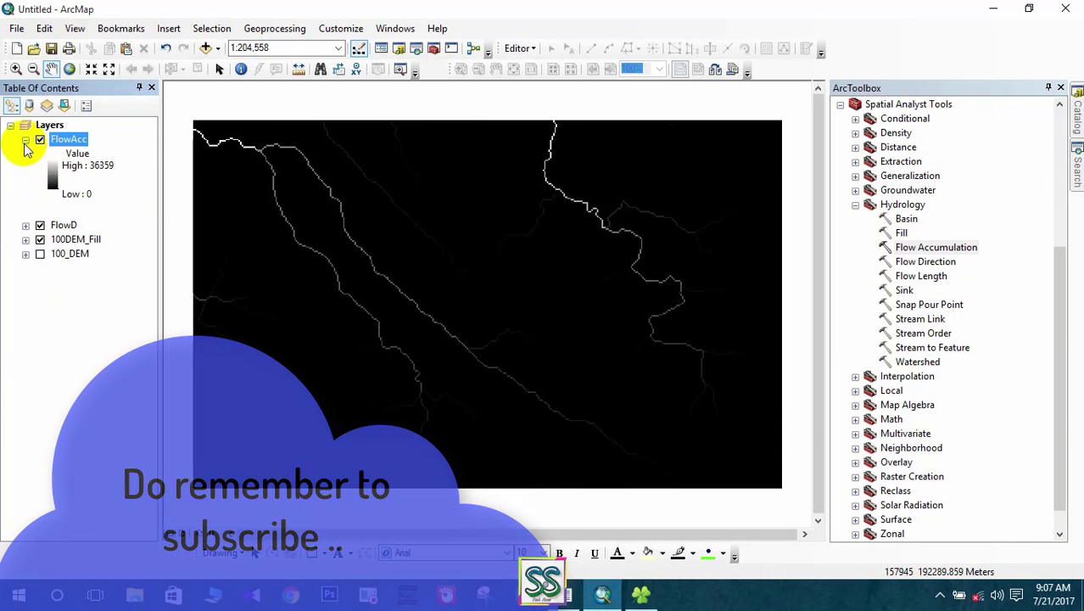
left_click(26, 141)
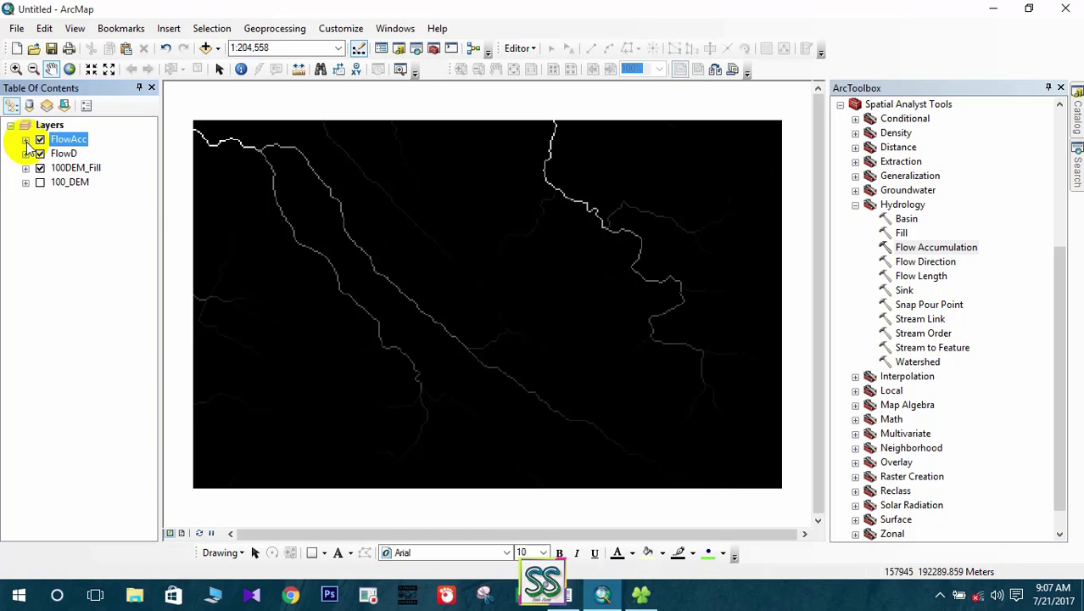
Open the Raster Calculator from the Map Algebra toolset and move its dialog aside
left_click(561, 289)
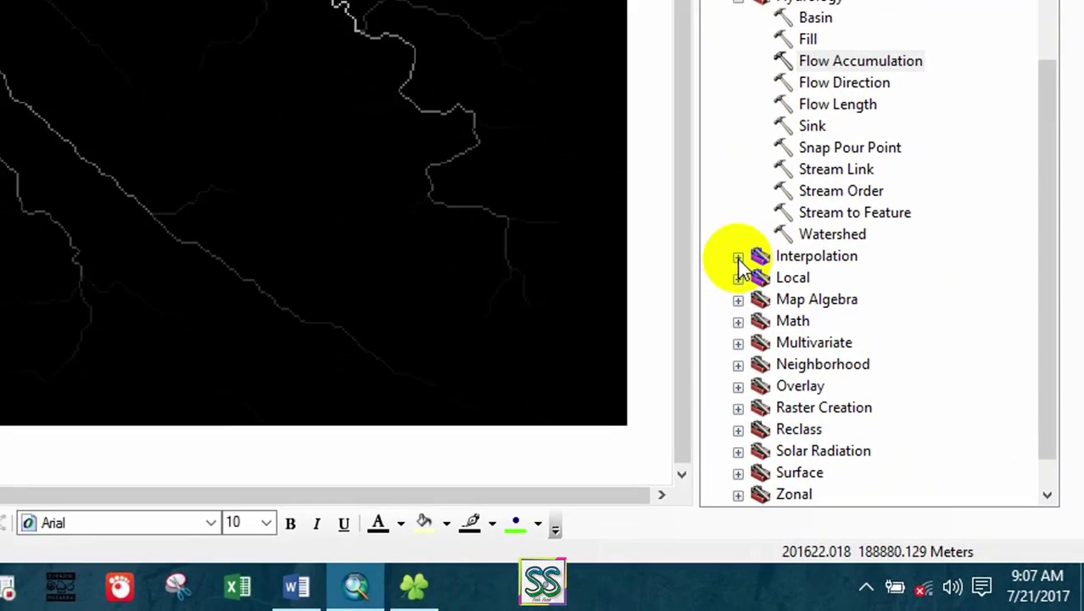
left_click(738, 300)
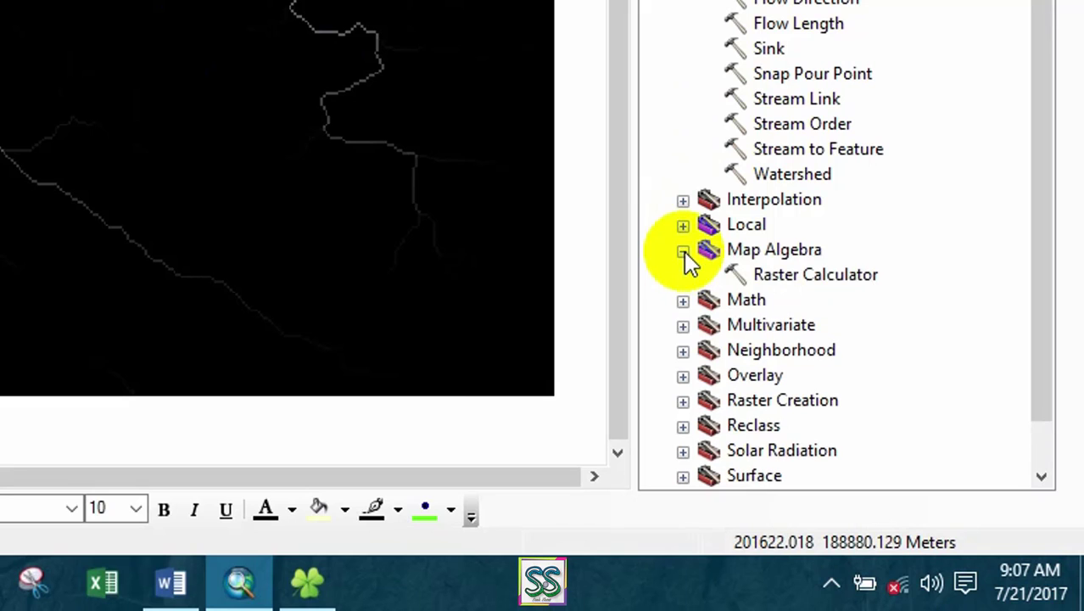
left_click(824, 283)
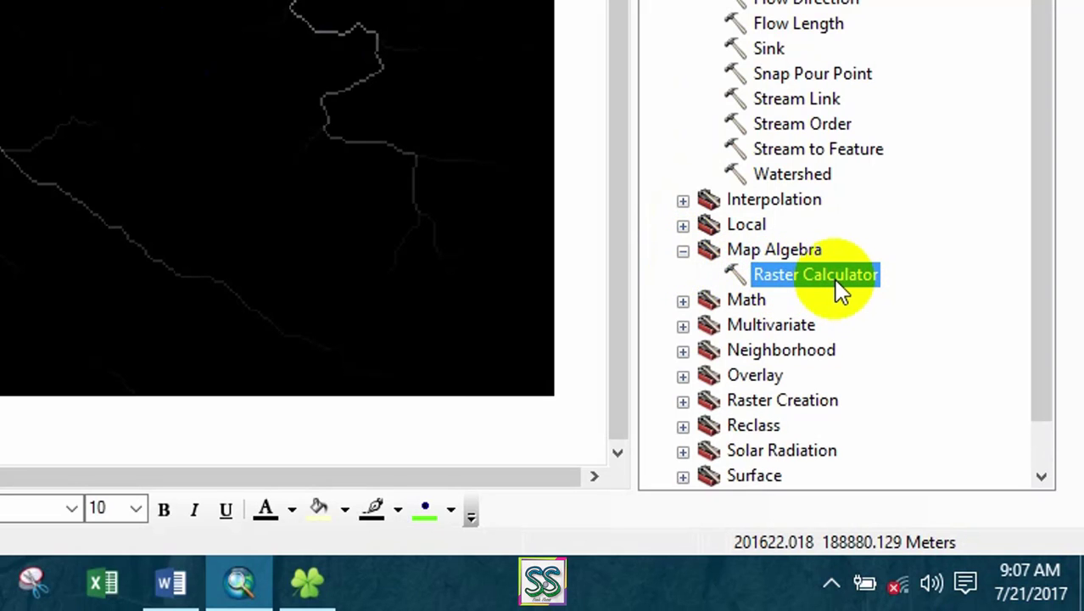
double_click(840, 283)
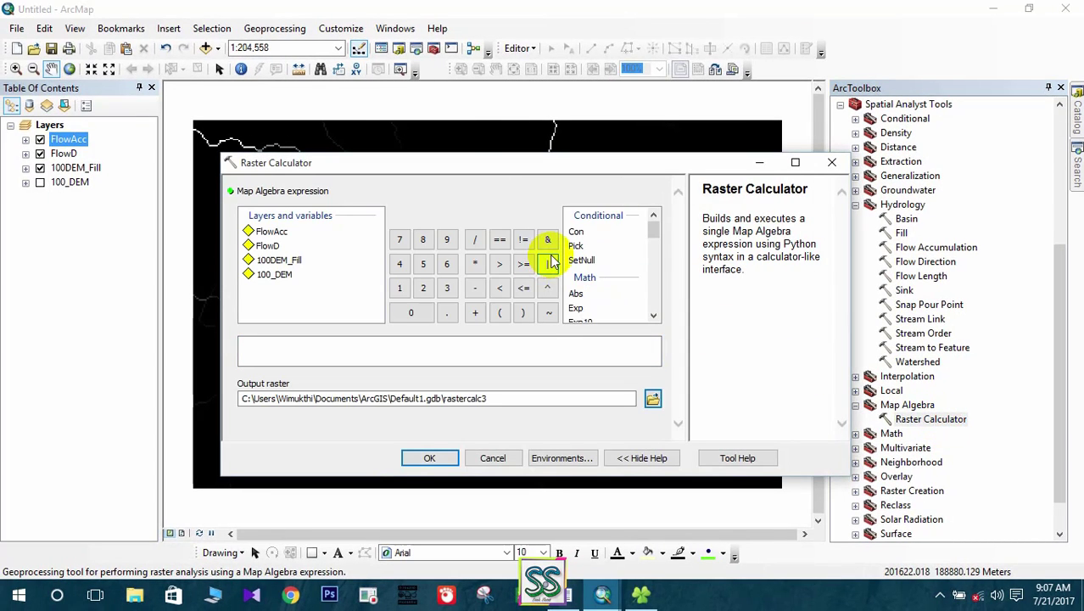
left_click(406, 172)
left_click_drag(407, 172, 455, 181)
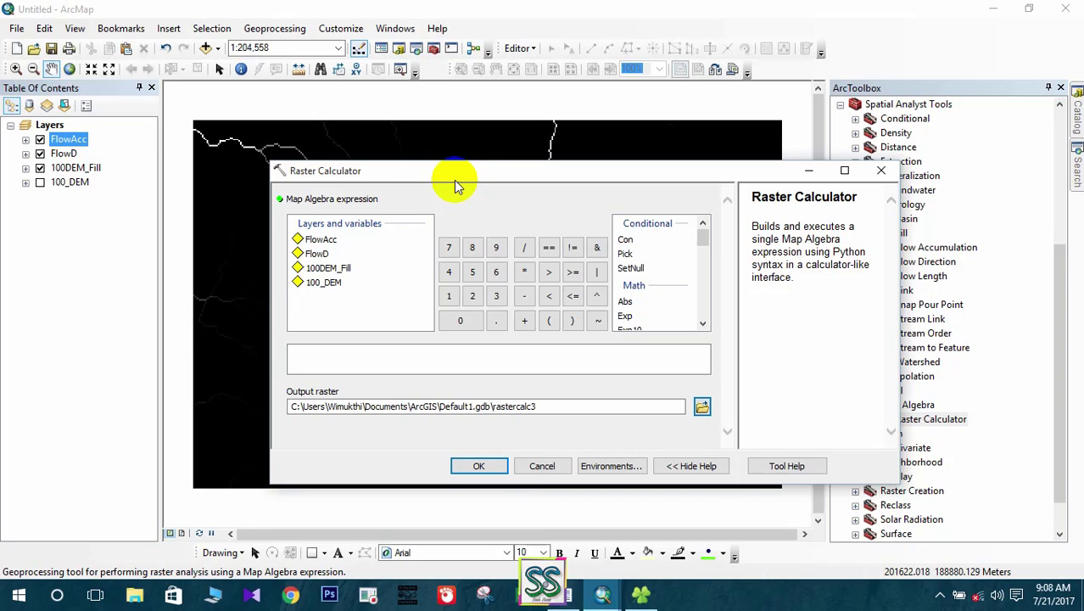
Start a Con expression in the Raster Calculator with the condition "FlowAcc" > 75
double_click(625, 241)
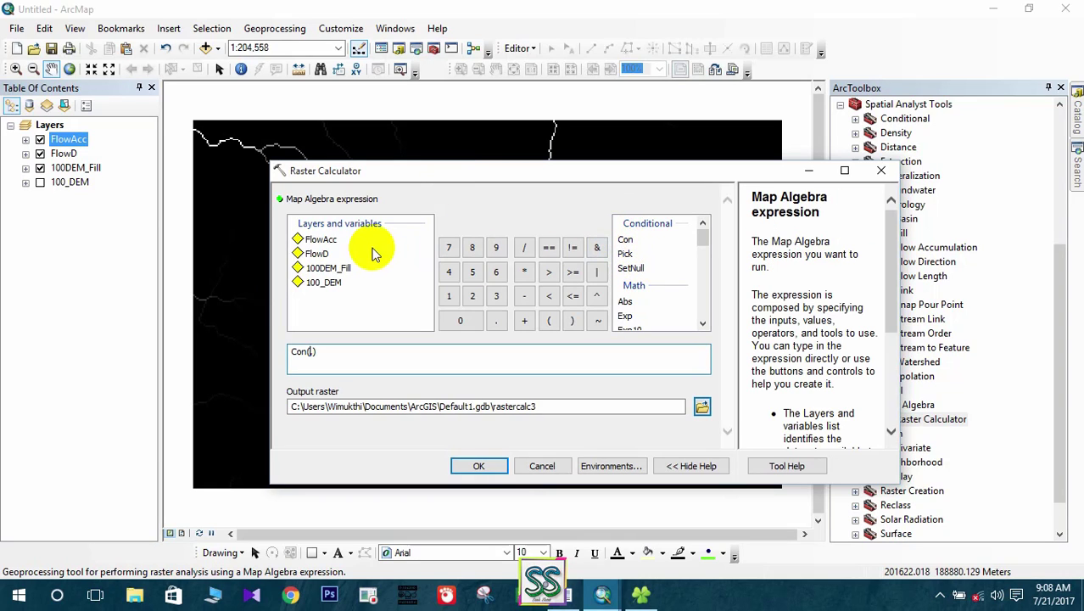
type(",")
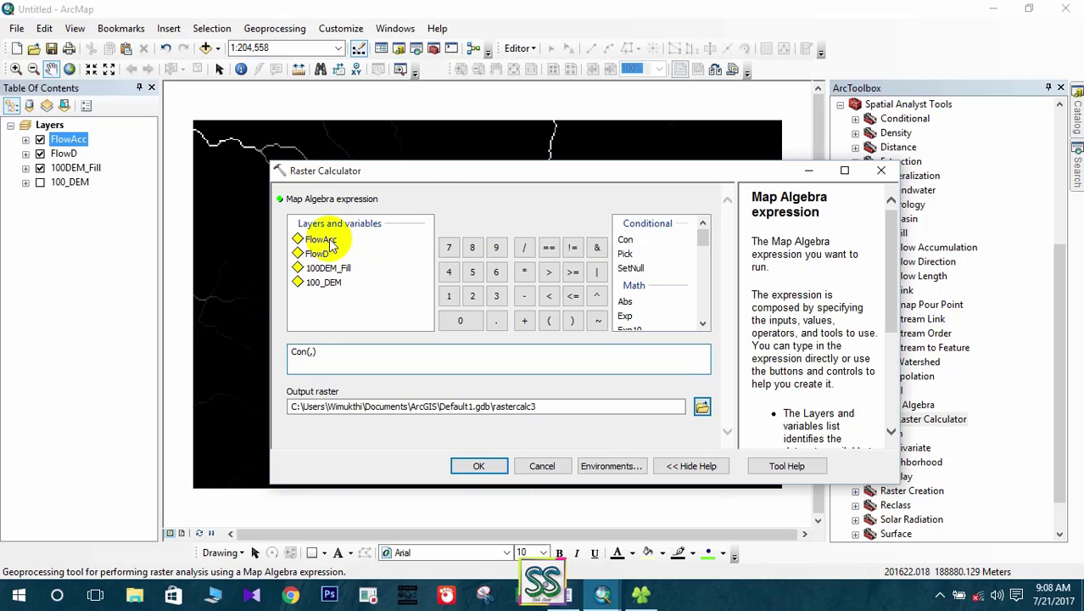
double_click(322, 240)
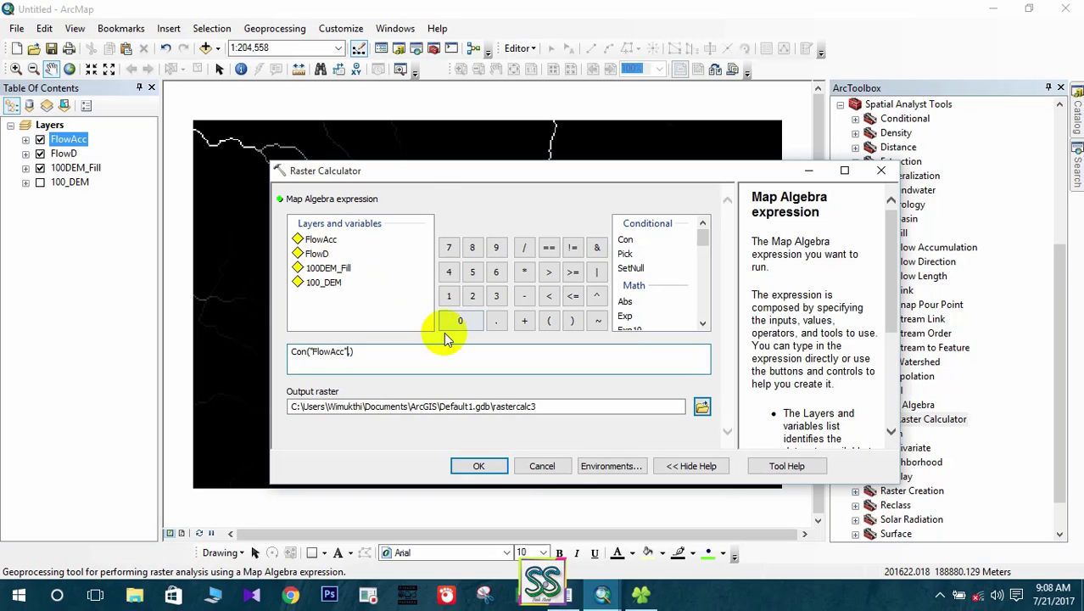
left_click(549, 273)
type("75,")
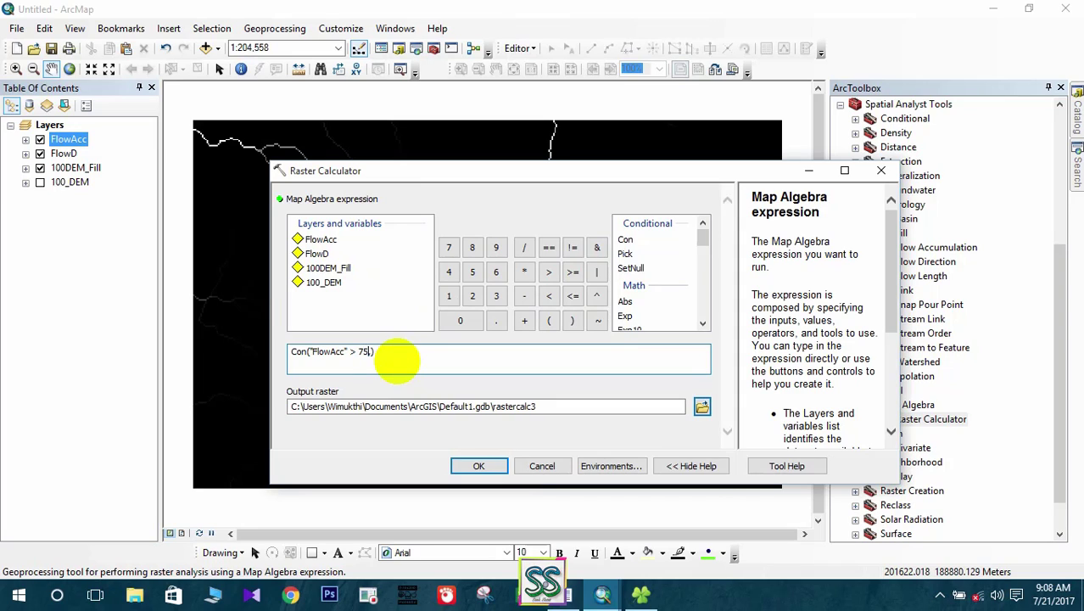
Complete the expression with true value 1 and false value 0, as Con("FlowAcc" > 75,1,0)
type(",")
type("1)")
type(",")
type("0")
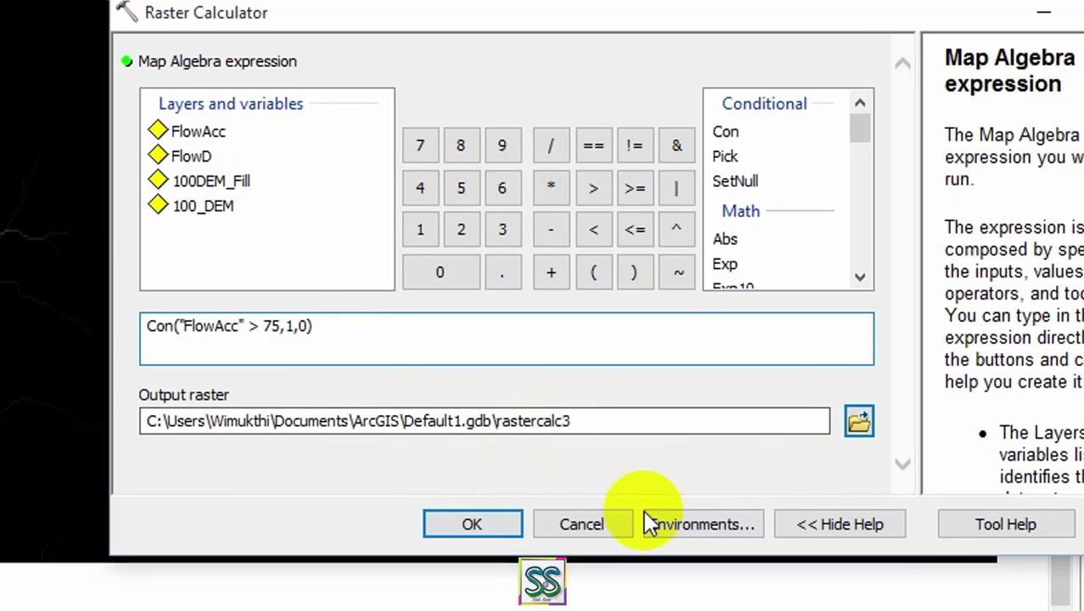
left_click_drag(358, 355, 146, 356)
left_click(334, 346)
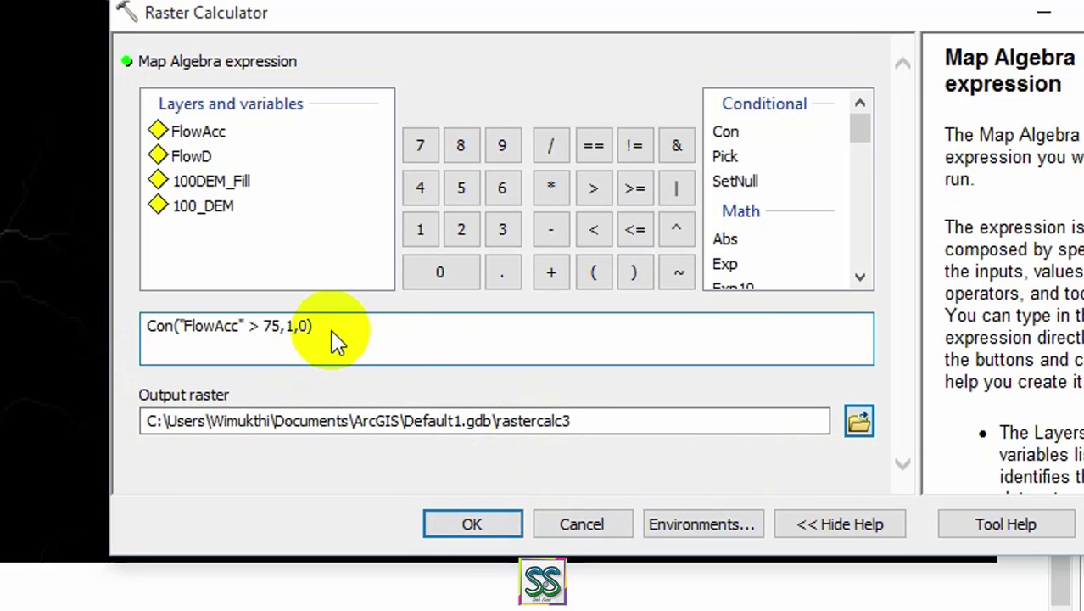
Run the Raster Calculator with the Con expression, outputting rastercalc3, and dismiss the completion notification
left_click_drag(331, 343, 142, 346)
left_click(344, 346)
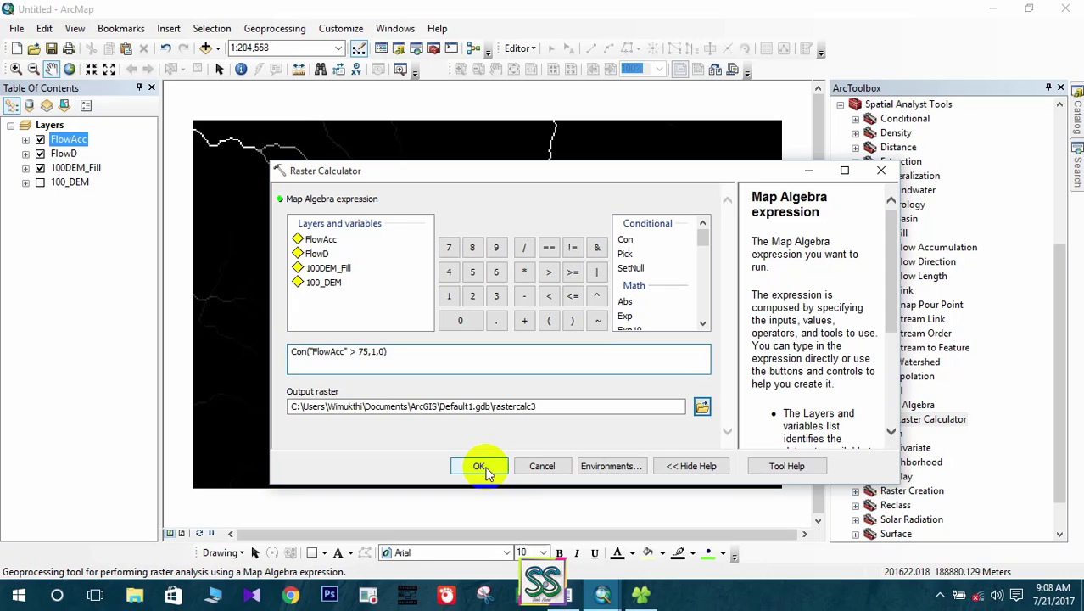
left_click(480, 466)
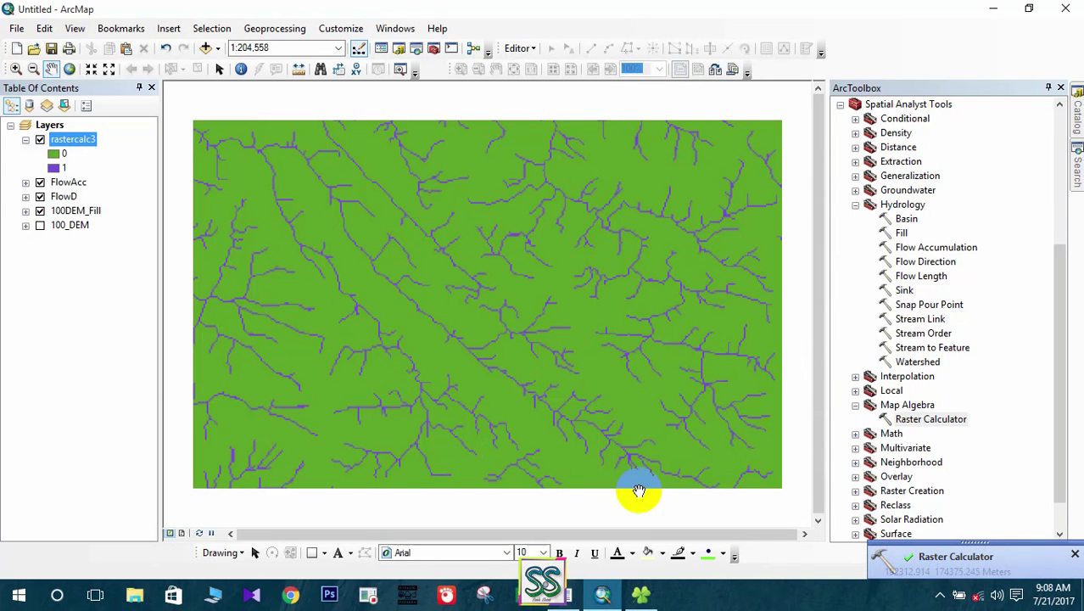
left_click(1075, 554)
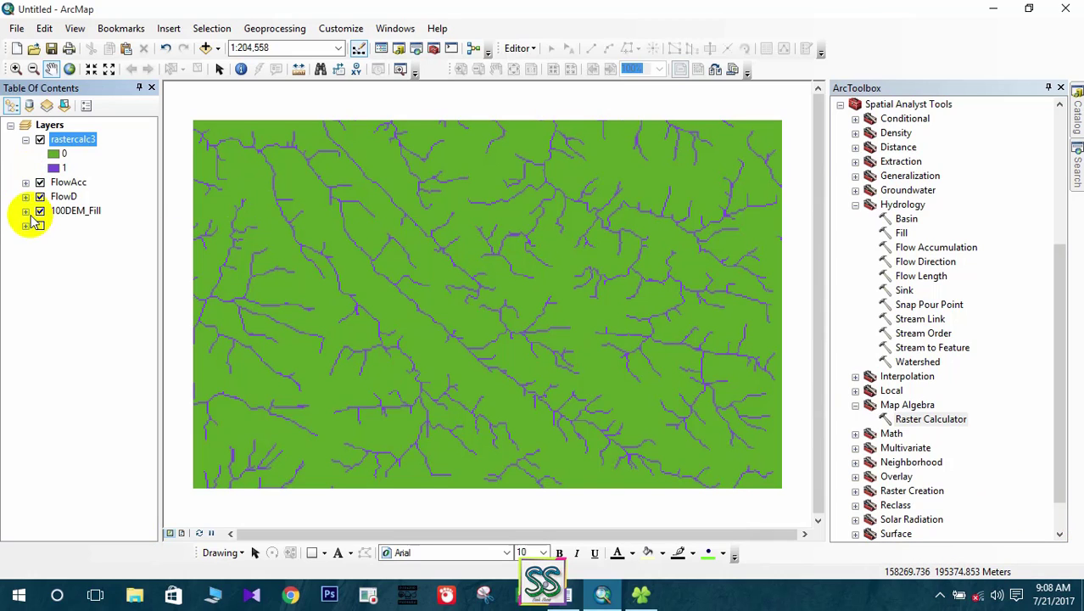
left_click(64, 155)
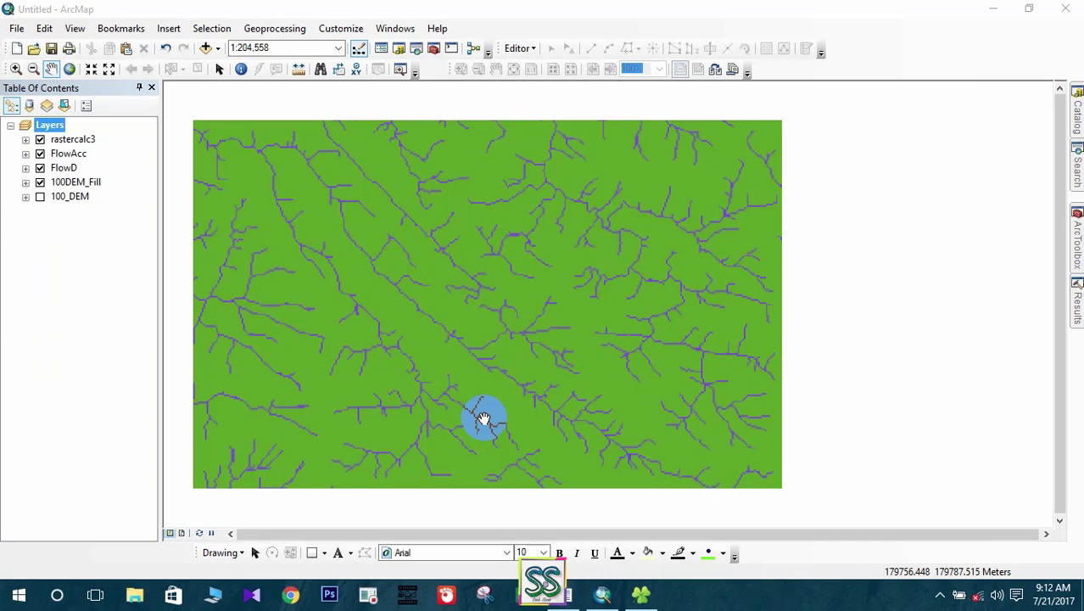
Open the Stream Order tool with FlowAcc as the input stream raster and FlowD as the flow direction raster
mouse_move(1077, 246)
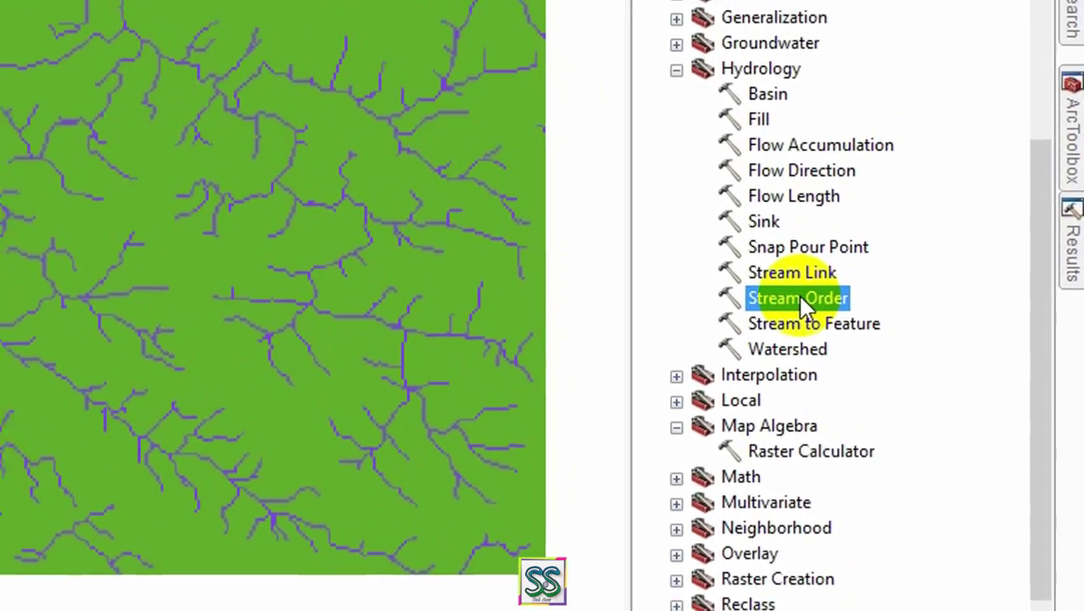
double_click(797, 298)
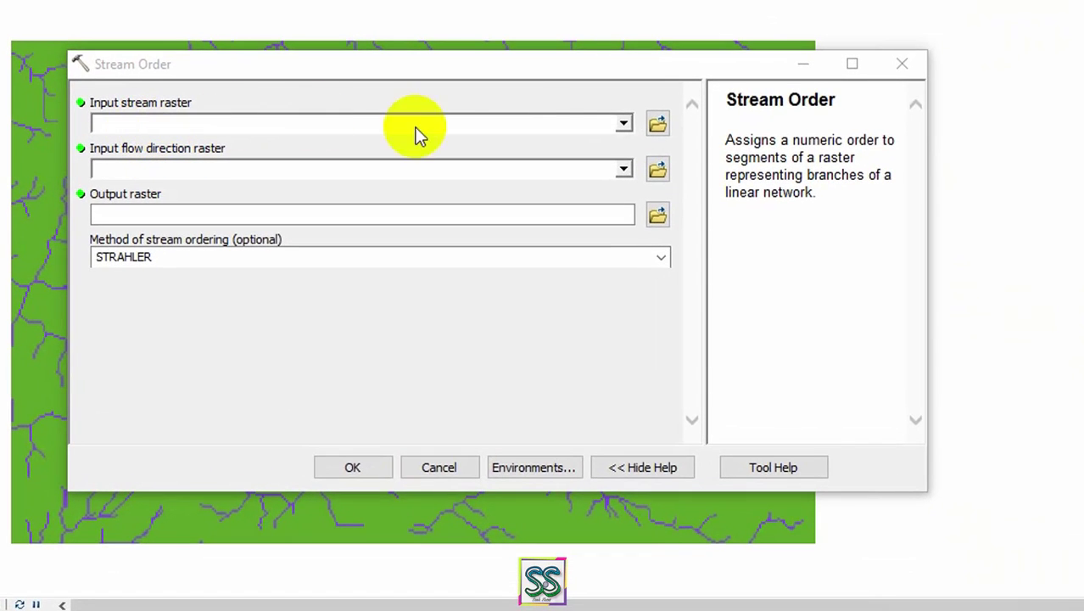
left_click(623, 124)
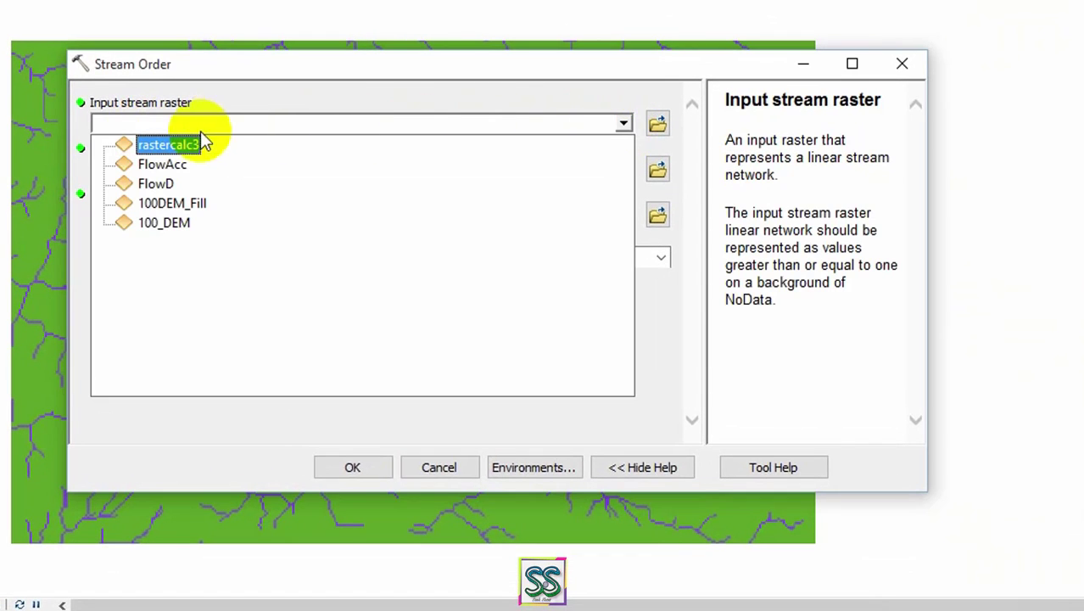
left_click(160, 166)
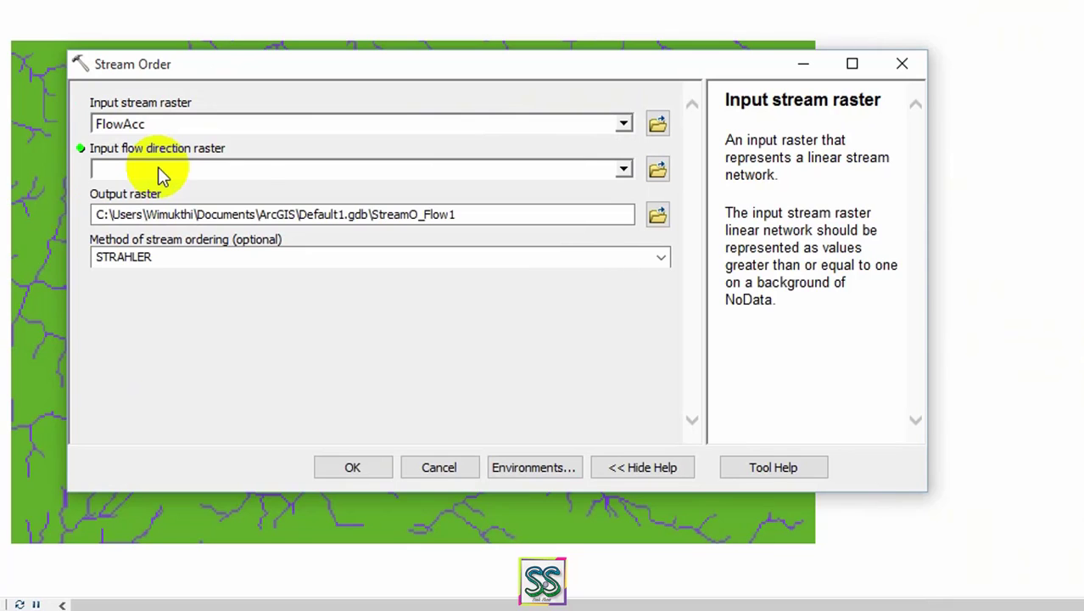
left_click(623, 169)
left_click(150, 210)
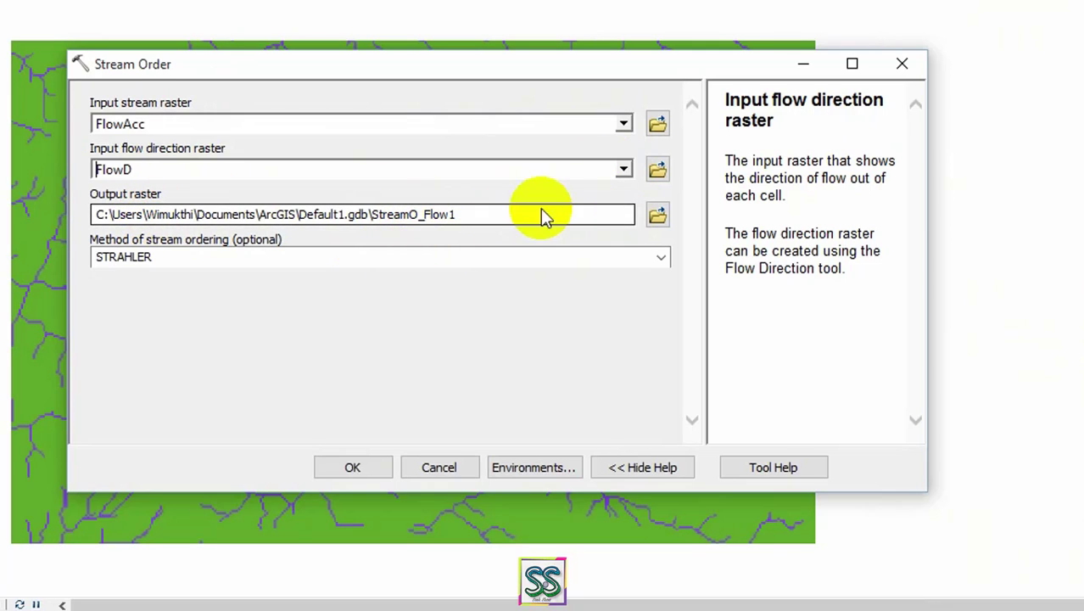
Name the Stream Order output raster Stor_STR in Default1.gdb, keeping the STRAHLER ordering method
left_click(491, 219)
key("BackSpace")
key("BackSpace")
key("BackSpace")
key("BackSpace")
key("BackSpace")
key("BackSpace")
key("BackSpace")
key("BackSpace")
key("BackSpace")
key("BackSpace")
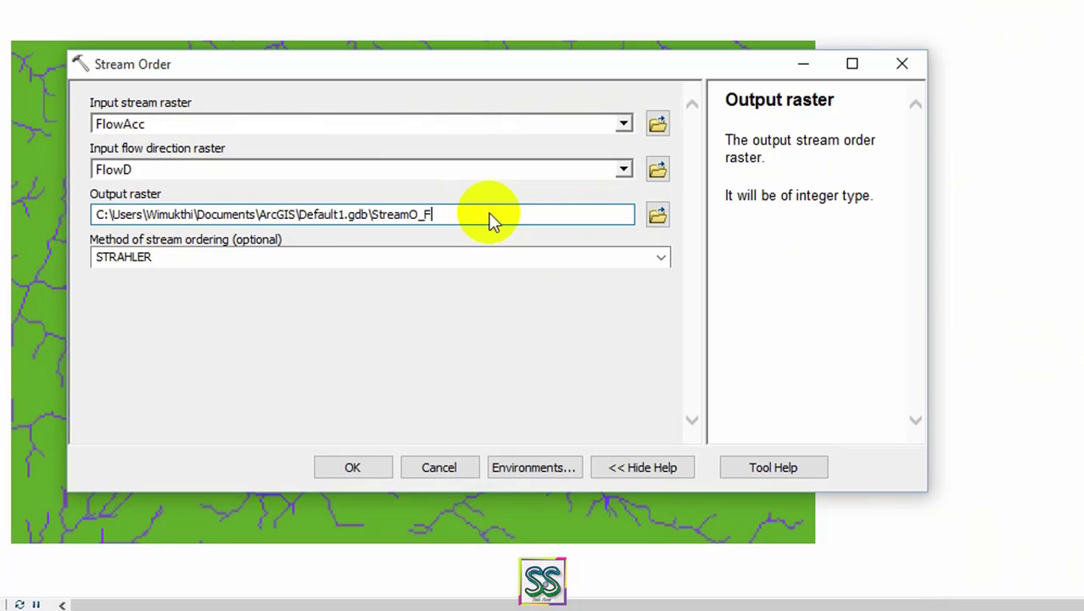
key("BackSpace")
type("OR")
key("BackSpace")
key("BackSpace")
type("o")
key("BackSpace")
type("or")
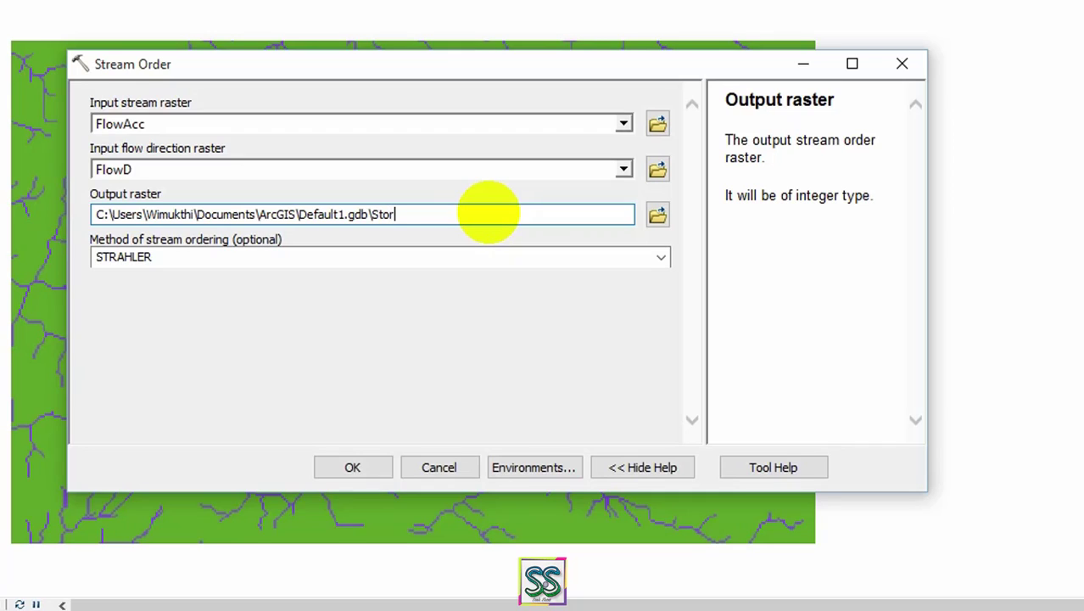
type("_STR")
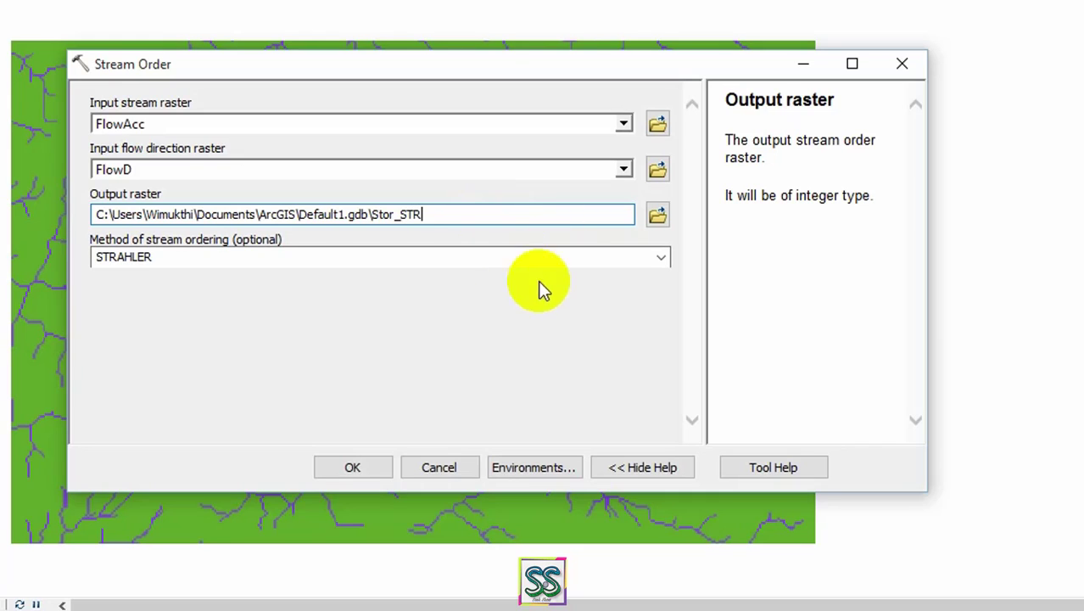
left_click(504, 306)
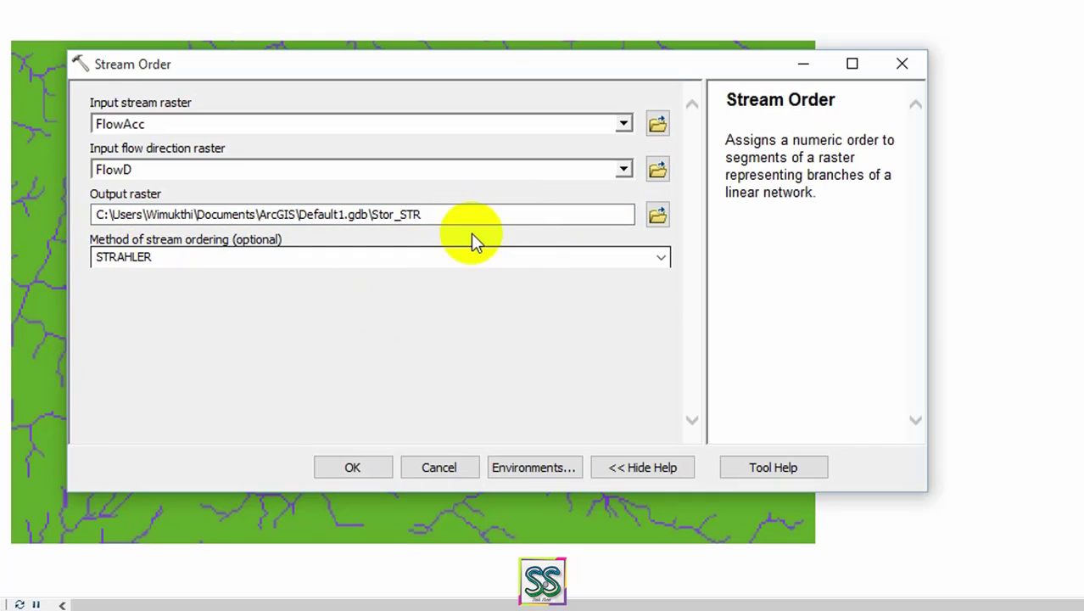
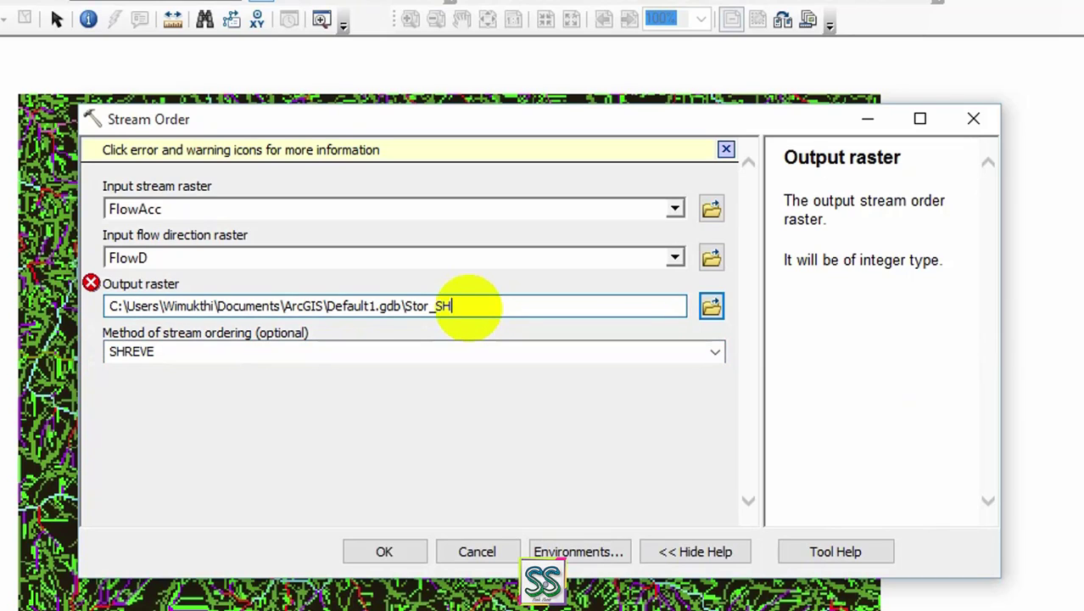
Run Stream Order with the SHREVE method and the output raster Stor_SHR
left_click(501, 465)
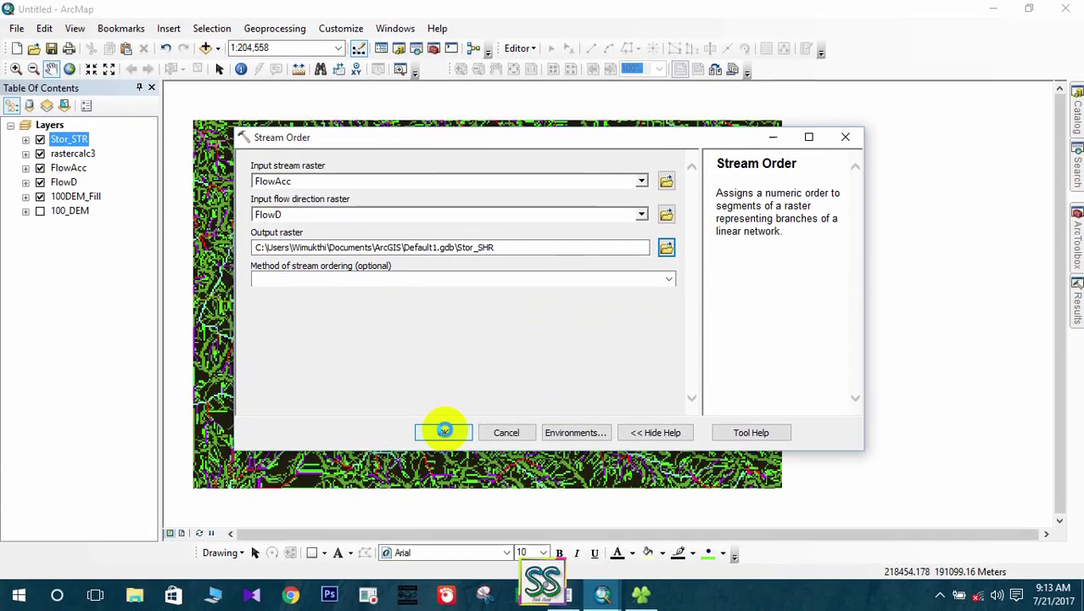
left_click(443, 432)
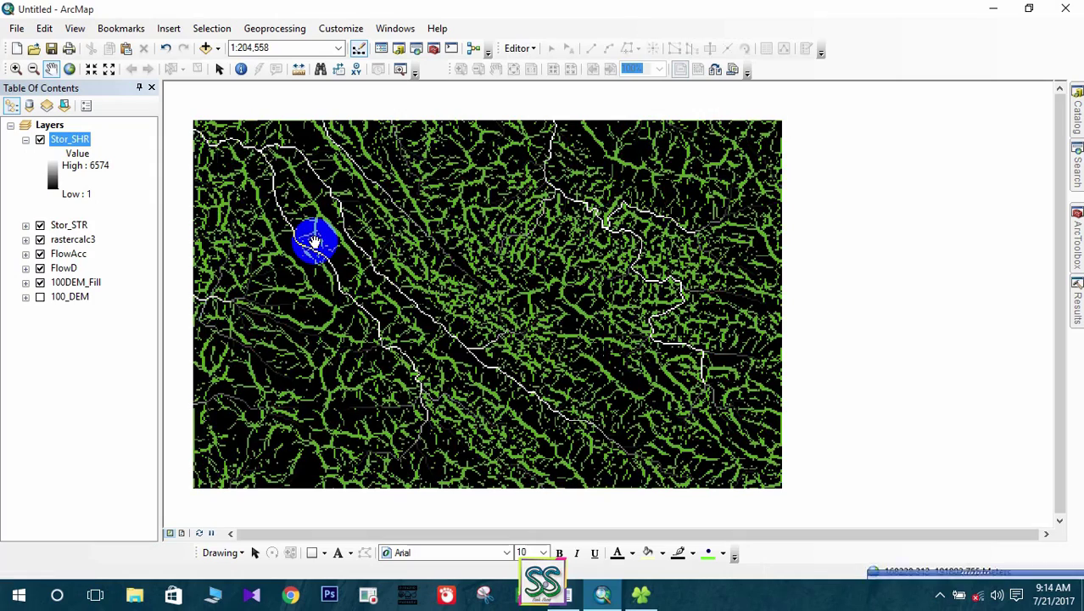
Turn off the 100DEM_Fill, FlowD, FlowAcc, rastercalc3 and Stor_SHR layers so that only Stor_STR is displayed
left_click(40, 281)
left_click(40, 268)
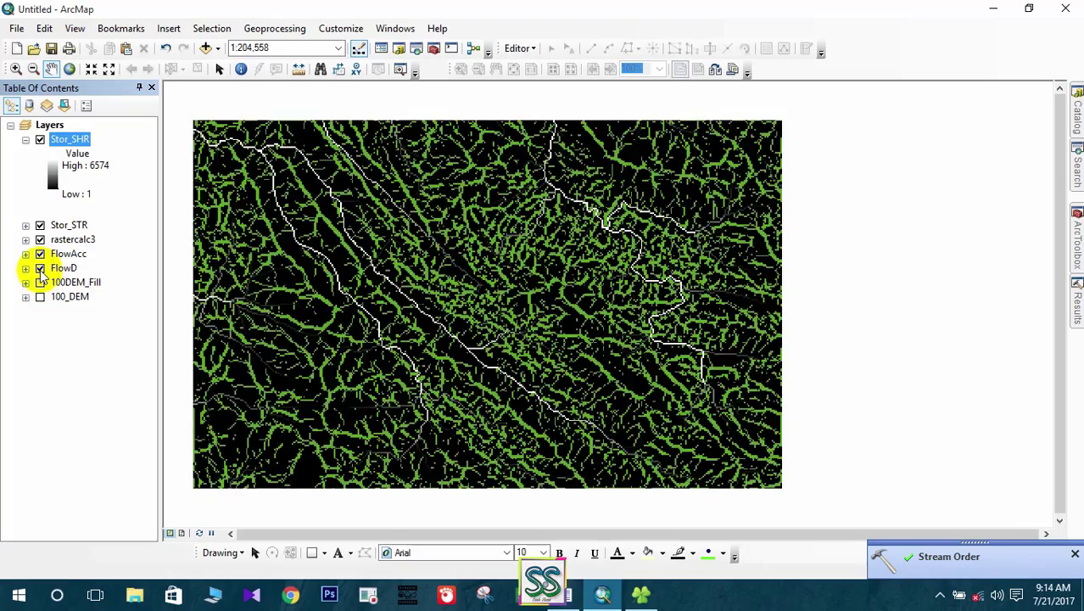
left_click(40, 254)
left_click(40, 239)
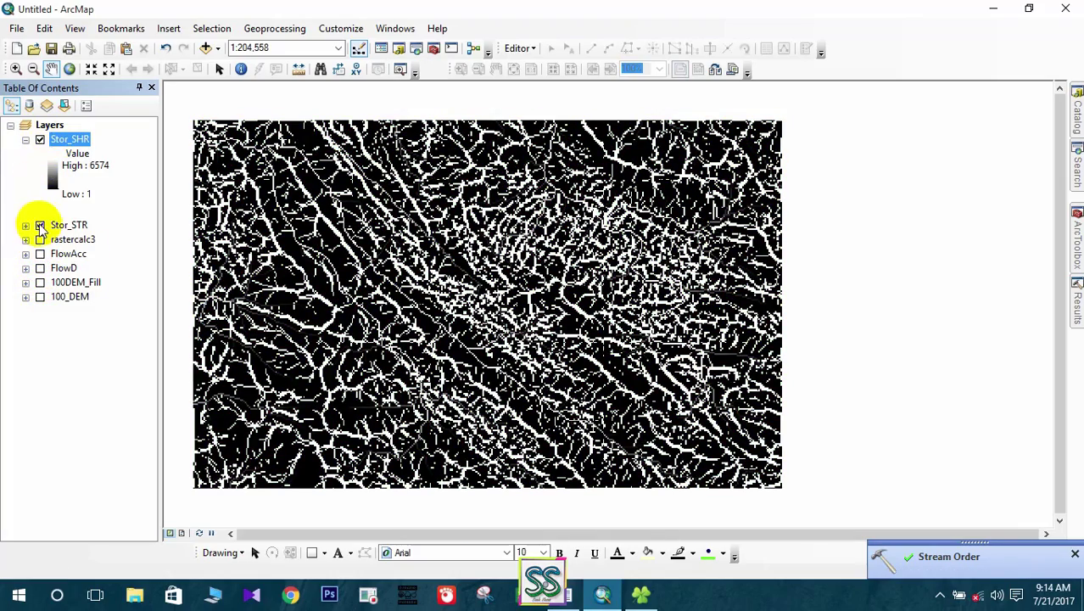
left_click(40, 139)
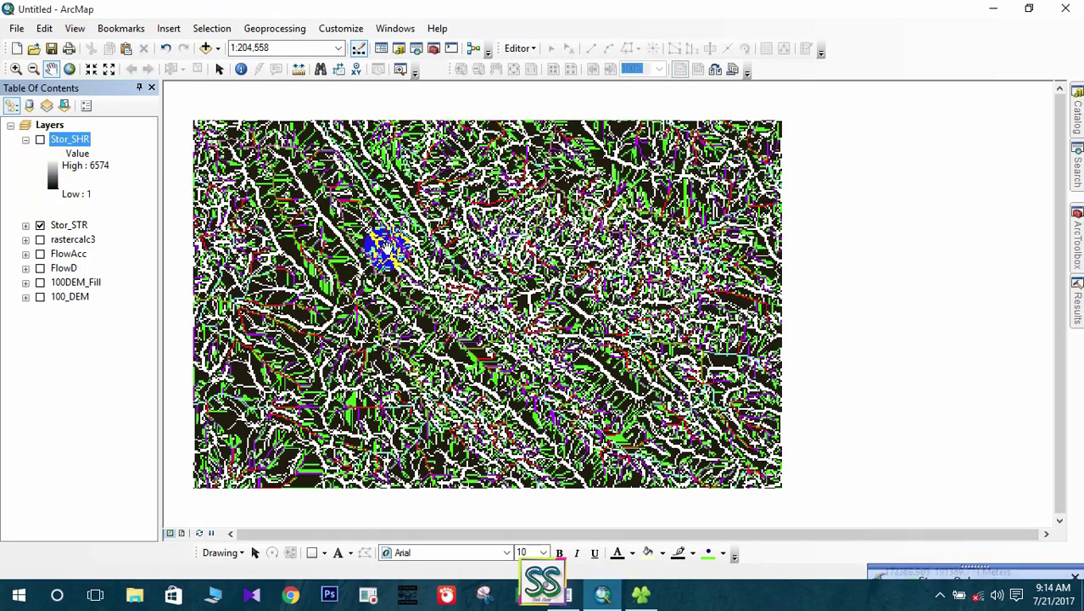
Expand the Stor_STR legend and set the fill of stream order class 1 to No Color
left_click(25, 224)
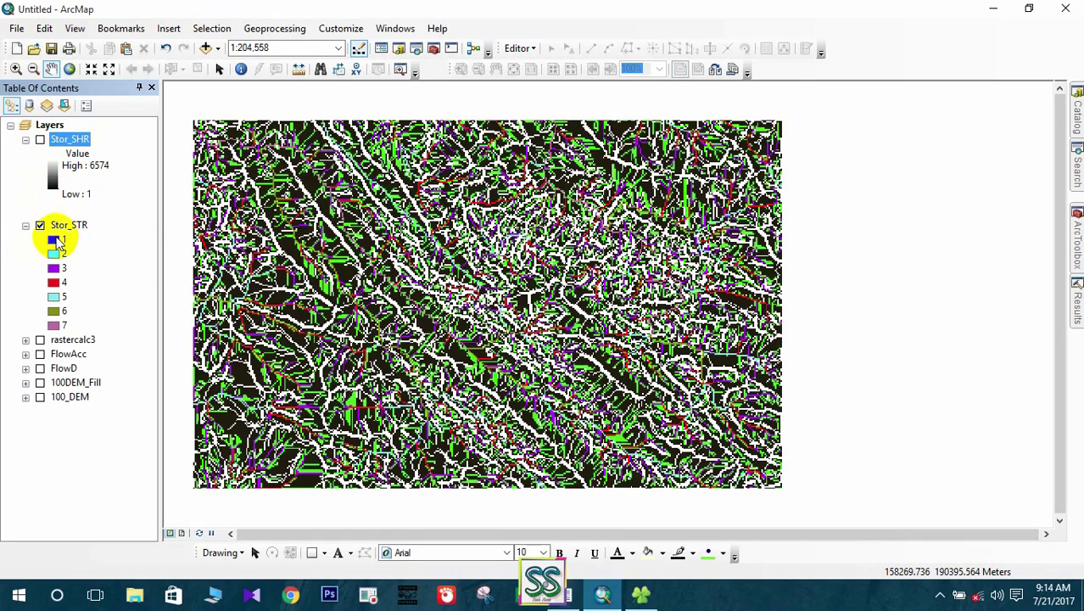
double_click(53, 240)
left_click(696, 238)
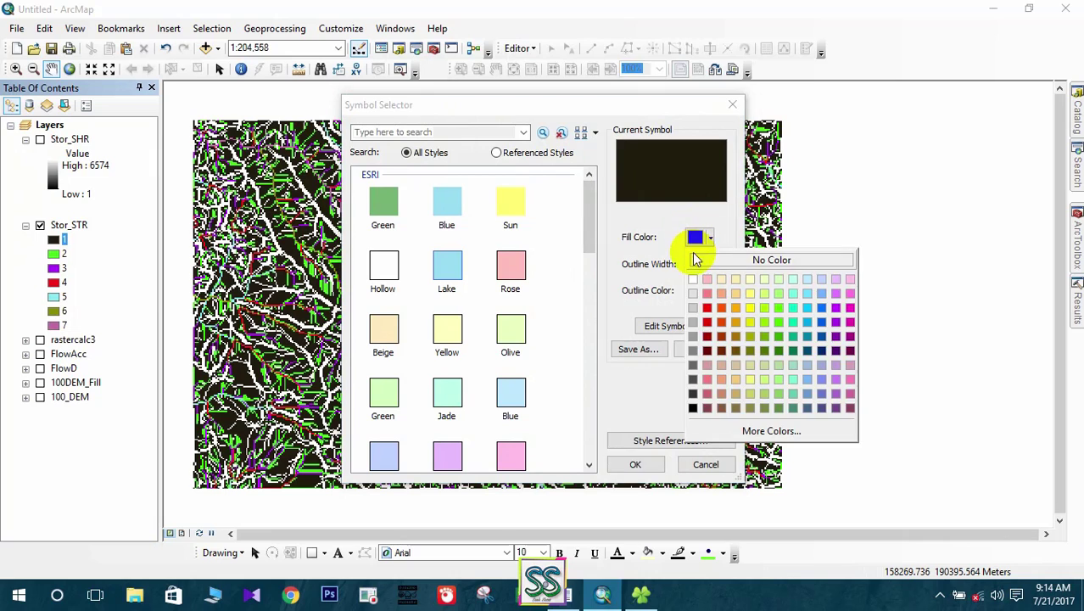
left_click(697, 259)
left_click(646, 463)
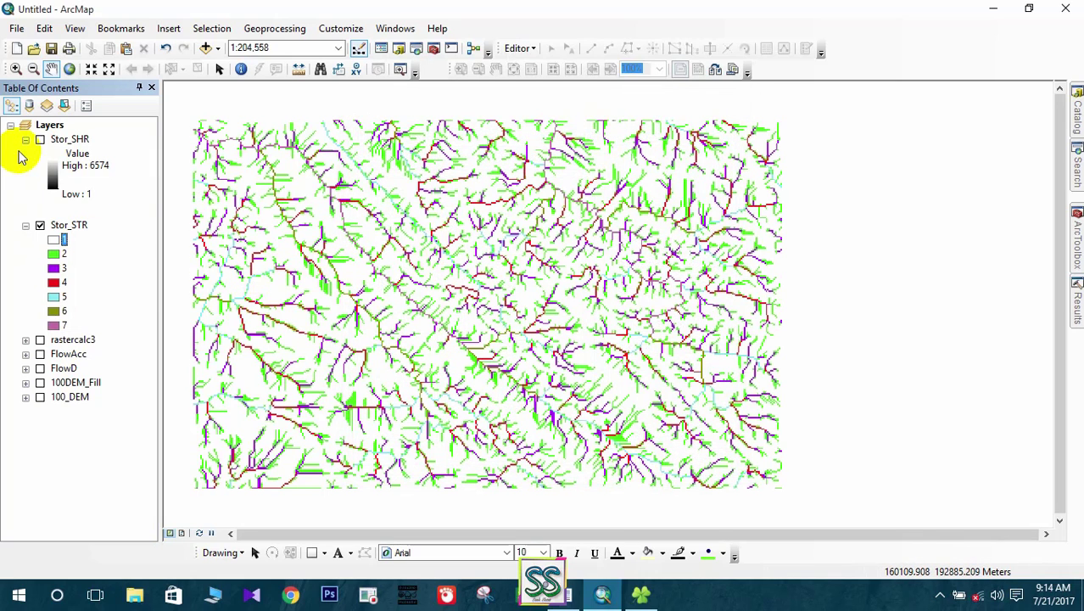
Turn the Stor_SHR layer back on and collapse the Stor_STR legend, keeping both layers switched on
left_click(40, 139)
left_click(40, 225)
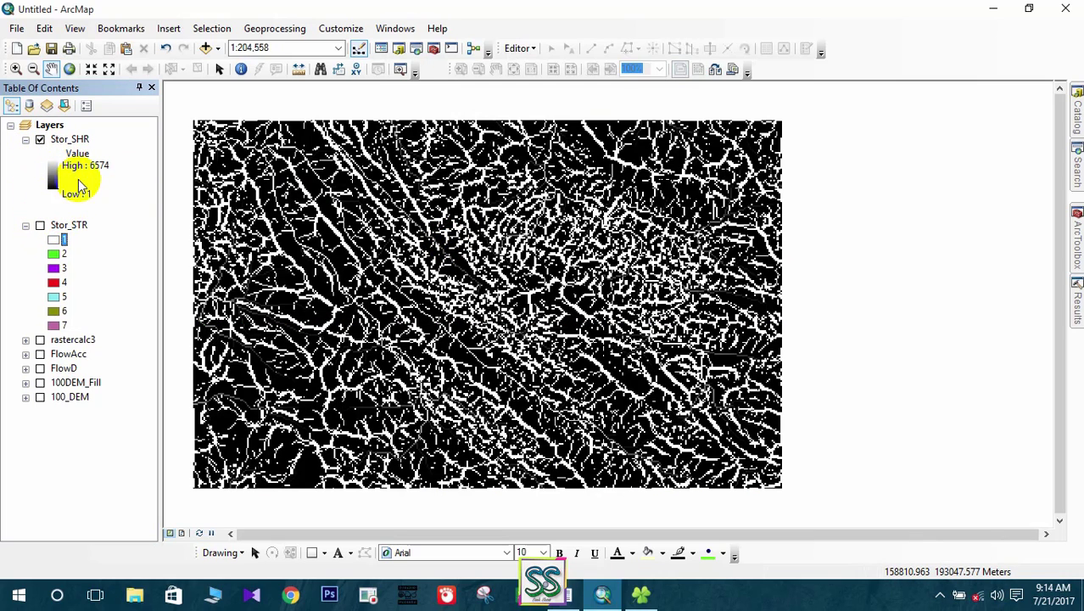
left_click(62, 239)
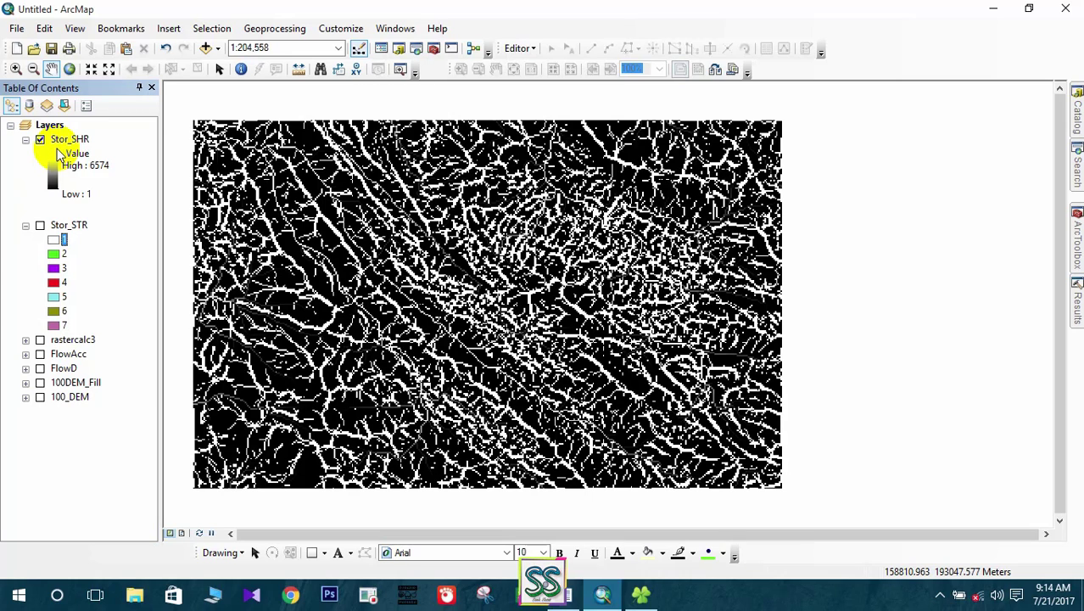
left_click(26, 226)
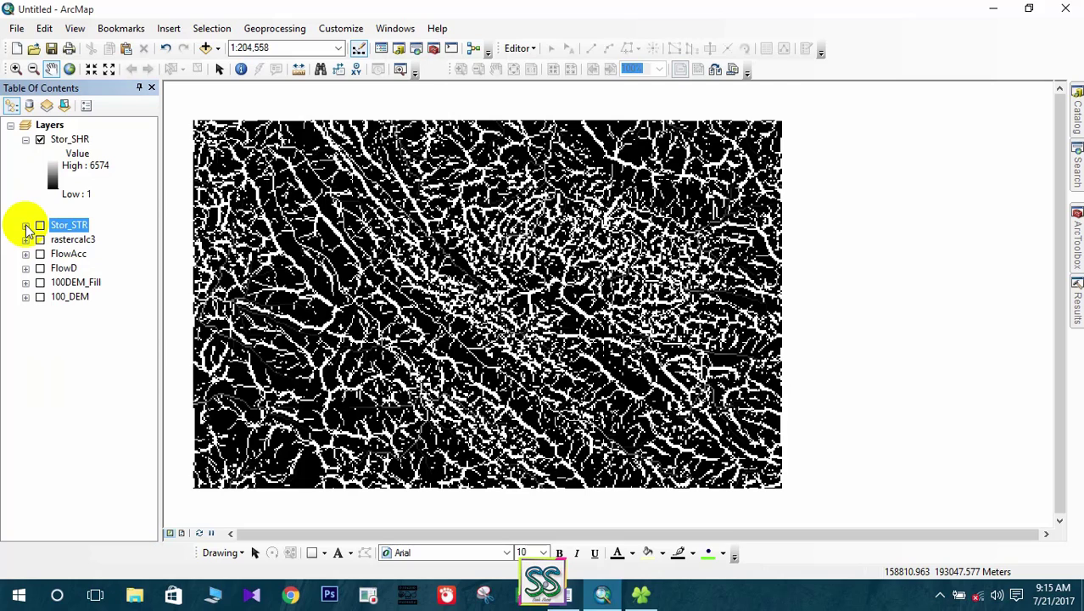
left_click(40, 225)
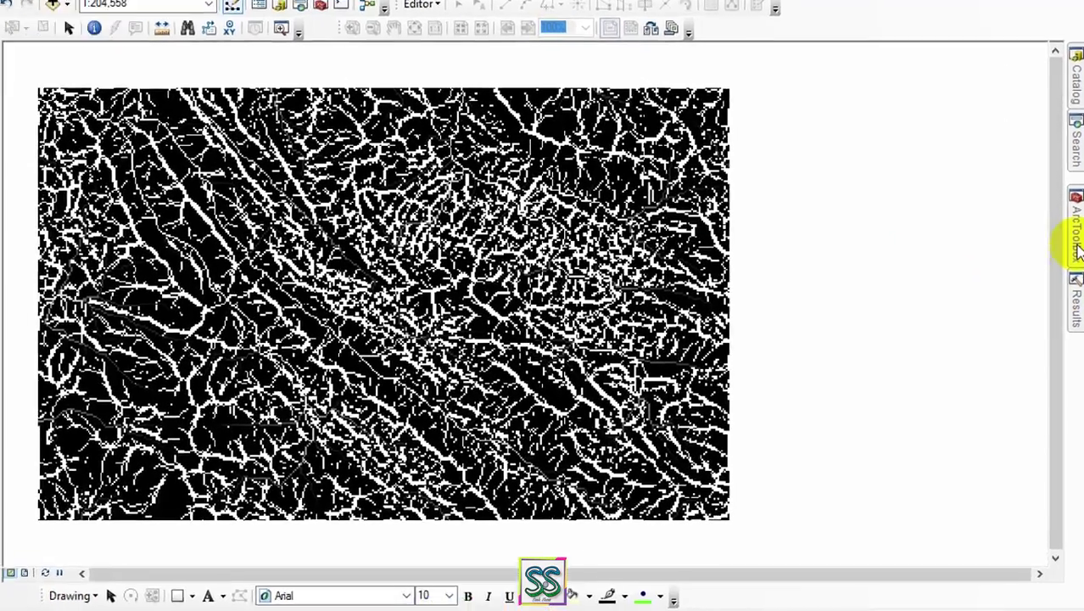
Open the Stream to Feature tool with Stor_STR as the input stream raster and FlowD as the flow direction raster
mouse_move(1072, 246)
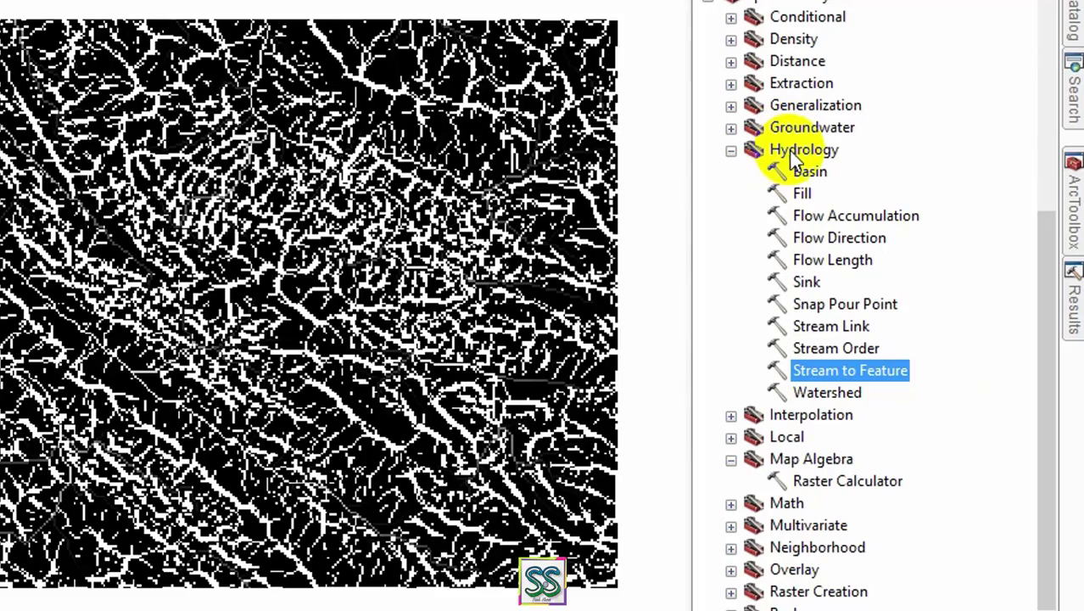
double_click(826, 376)
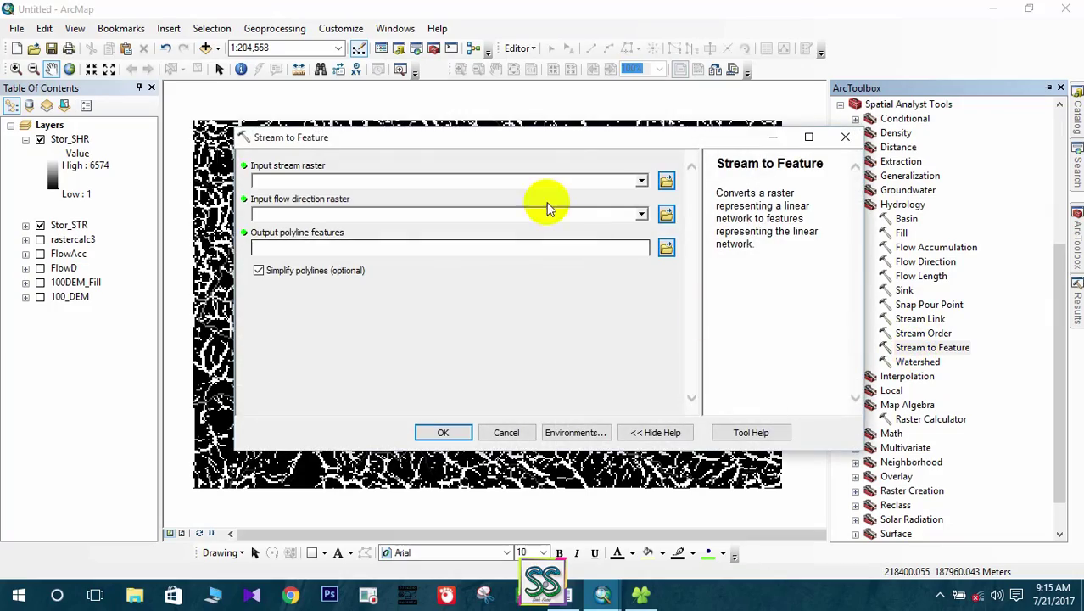
left_click(641, 180)
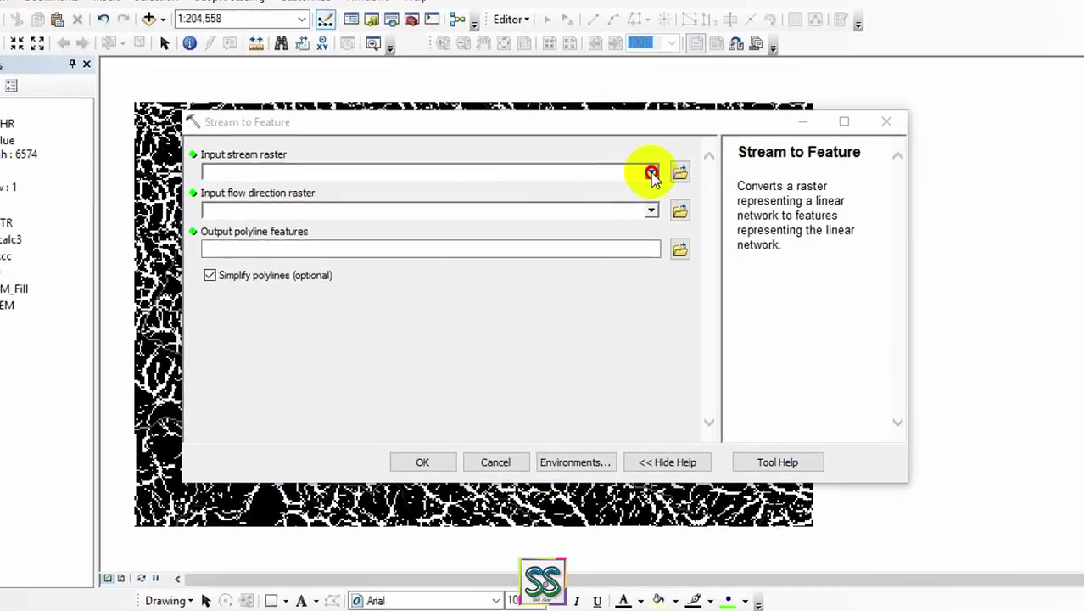
left_click(270, 208)
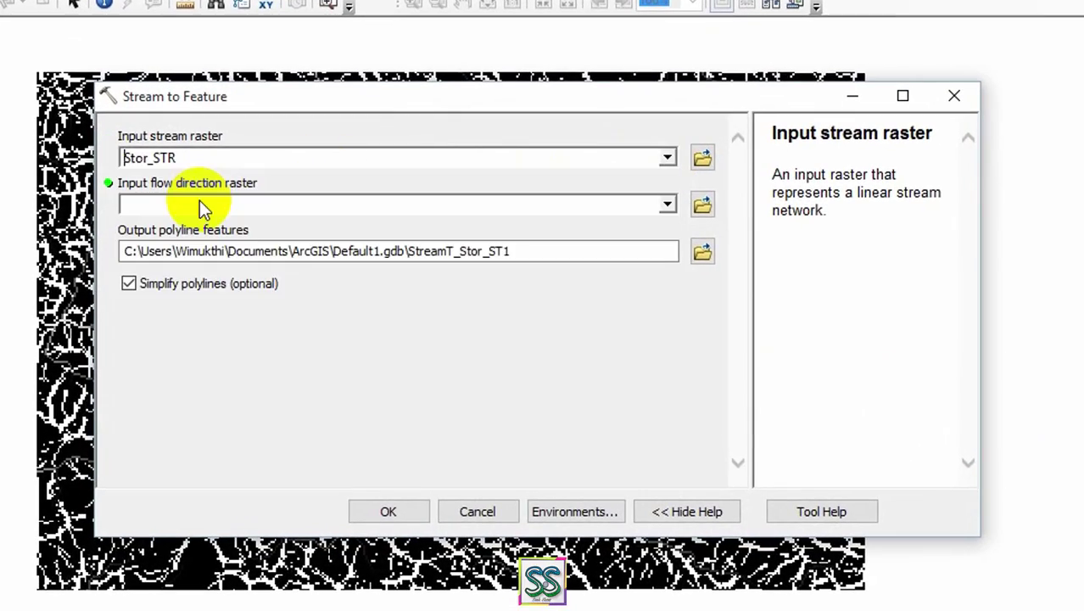
left_click(667, 203)
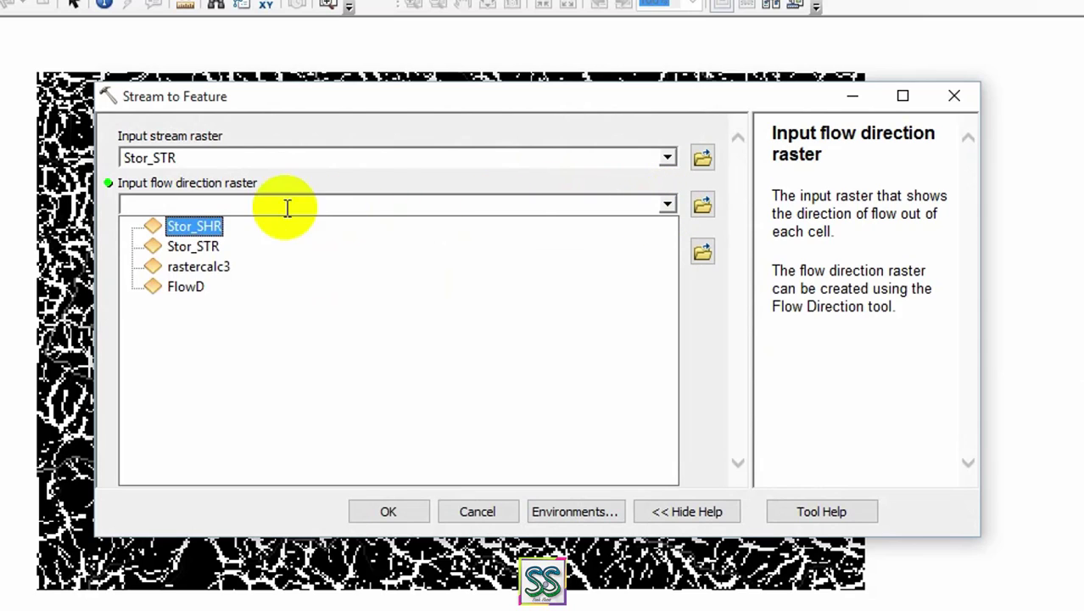
left_click(179, 286)
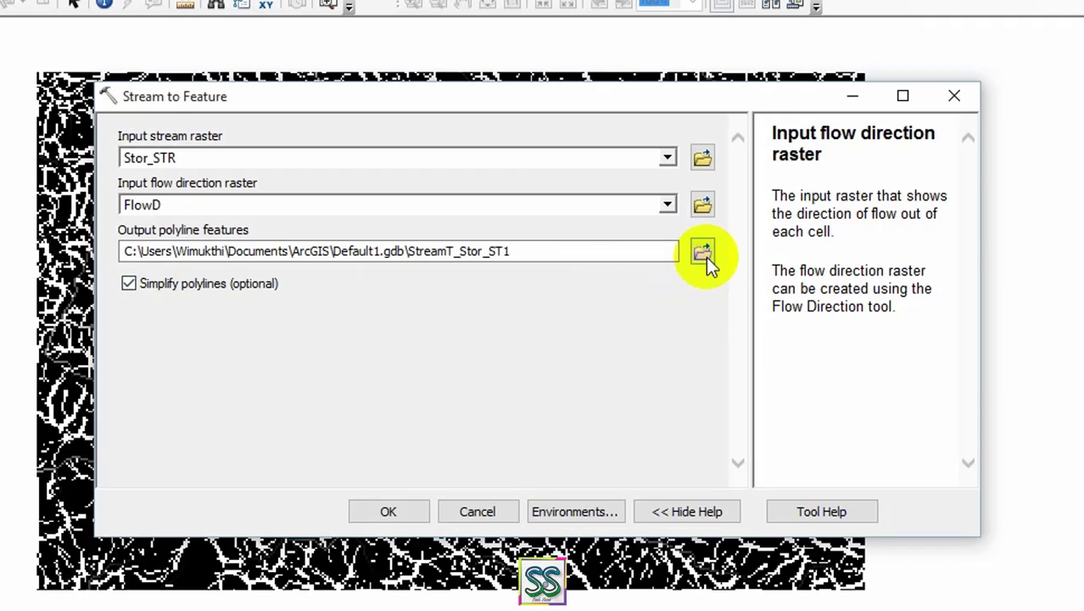
Name the output polyline feature class STR_SF in Default1.gdb
left_click(522, 261)
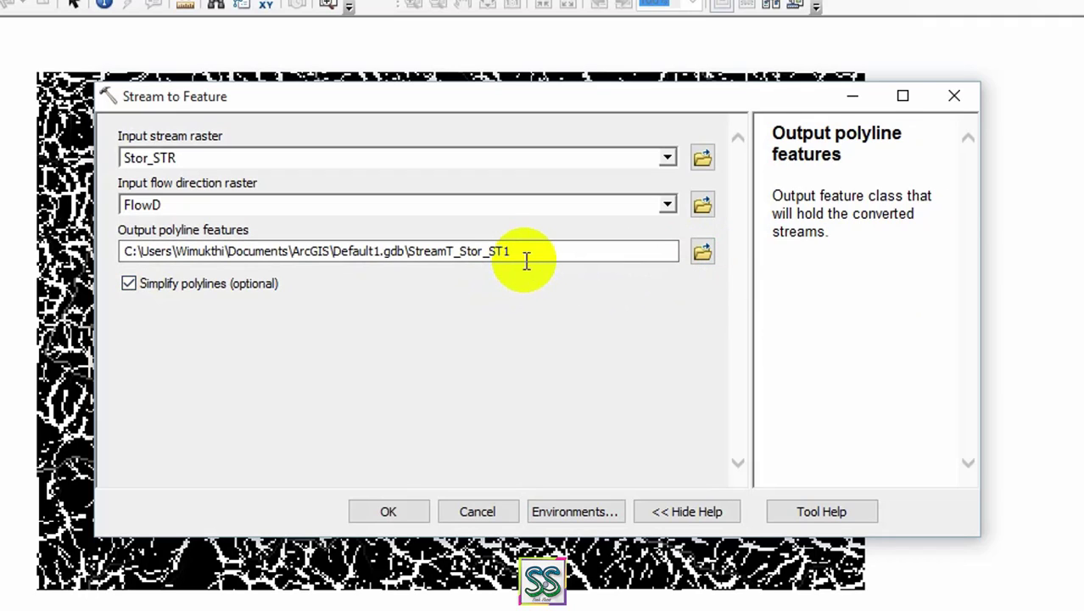
key("BackSpace")
key("BackSpace")
key("BackSpace")
key("BackSpace")
key("BackSpace")
key("BackSpace")
key("BackSpace")
key("BackSpace")
key("BackSpace")
key("BackSpace")
key("BackSpace")
key("BackSpace")
key("BackSpace")
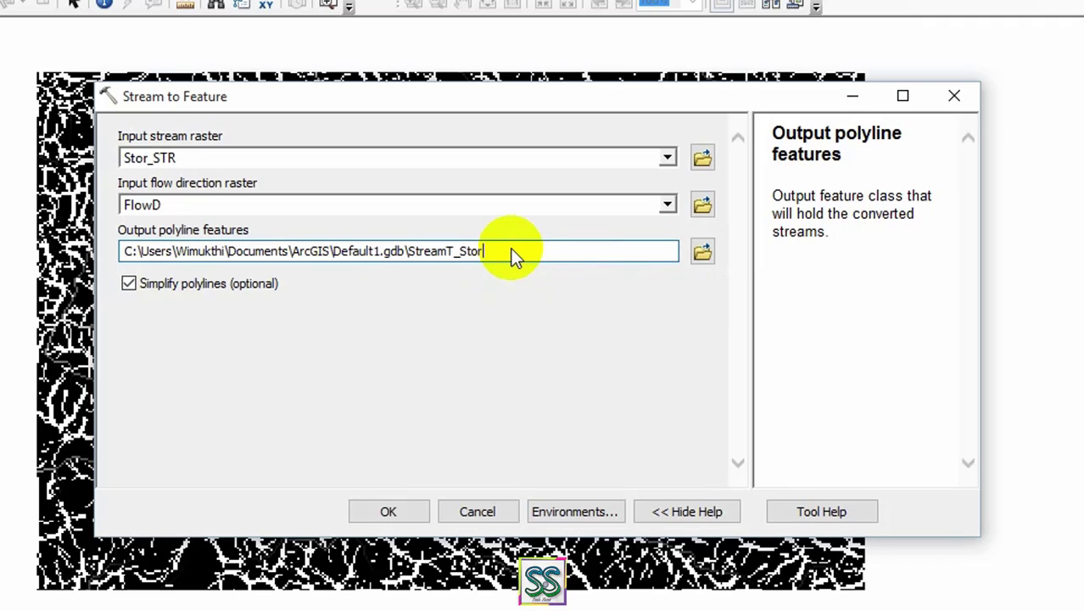
key("BackSpace")
key("BackSpace")
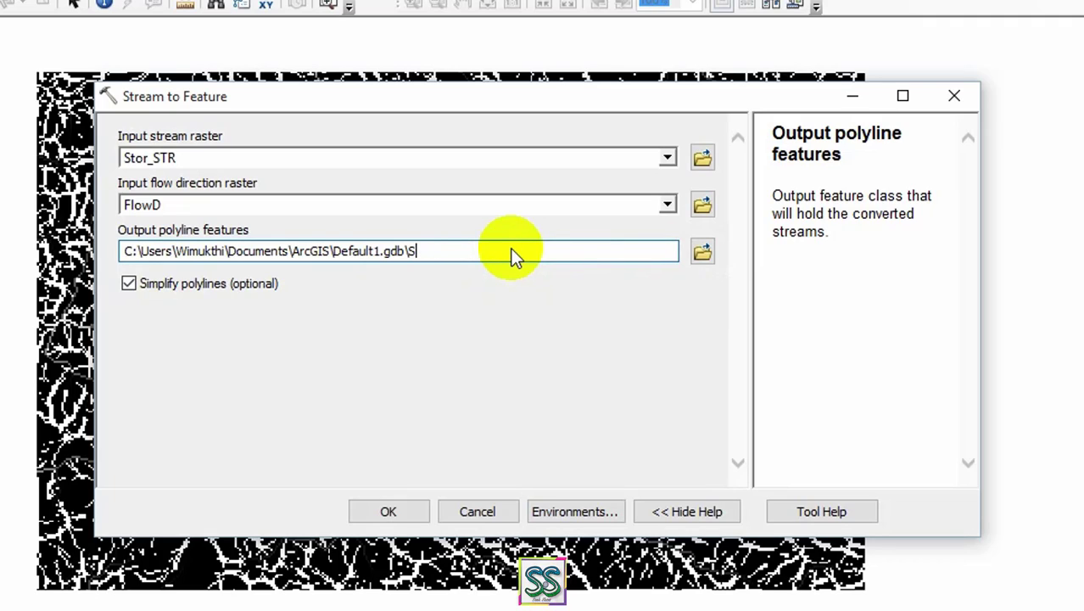
type("STR_ST")
key("BackSpace")
type("F")
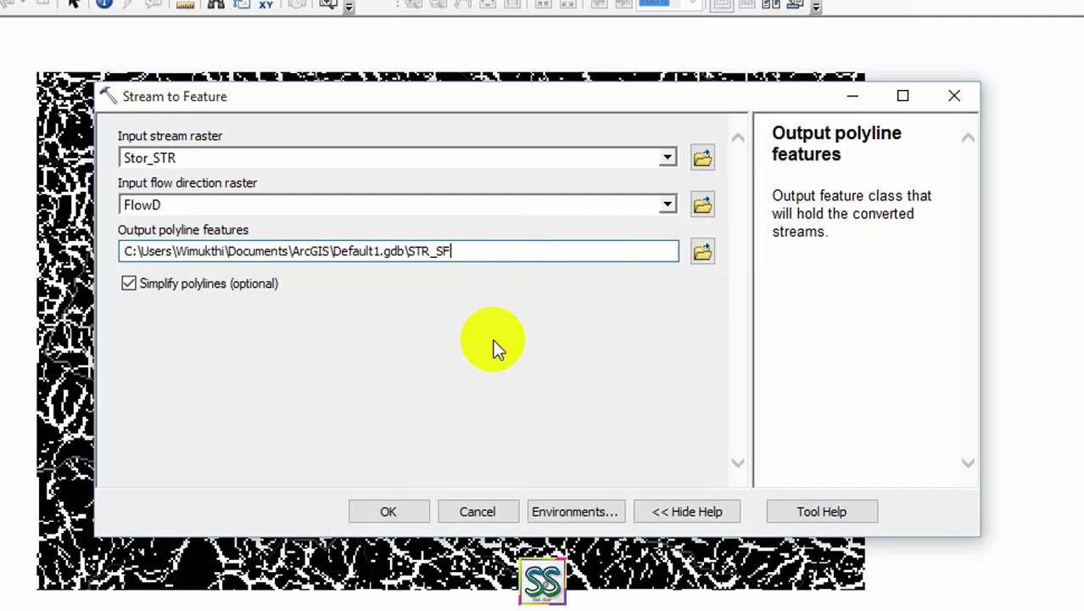
Run Stream to Feature with polyline simplification turned off, and hide the Stor_SHR and Stor_STR layers
left_click(282, 297)
left_click(136, 283)
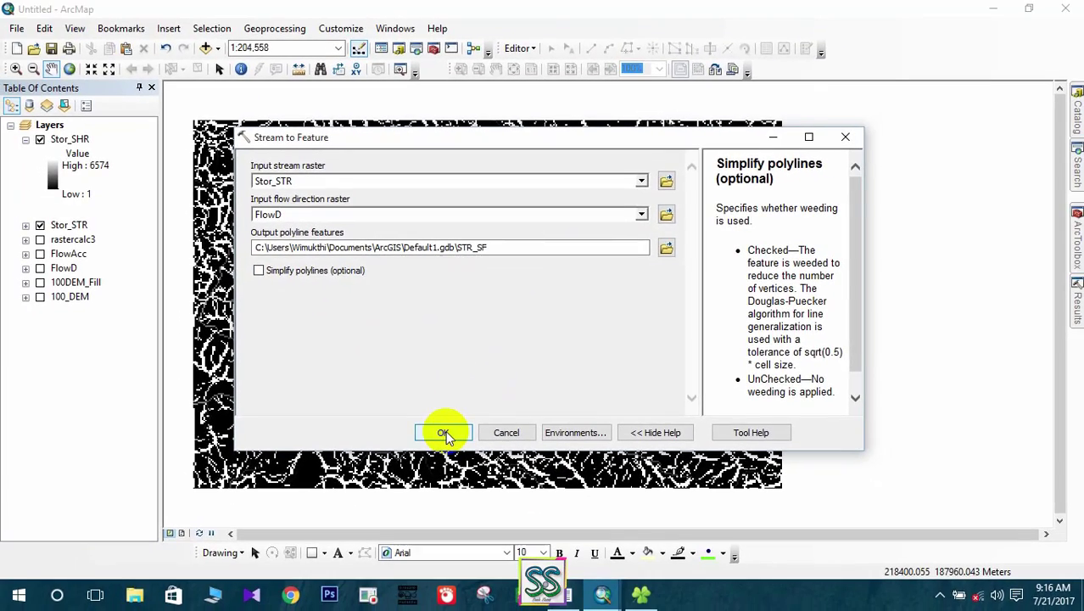
left_click(443, 432)
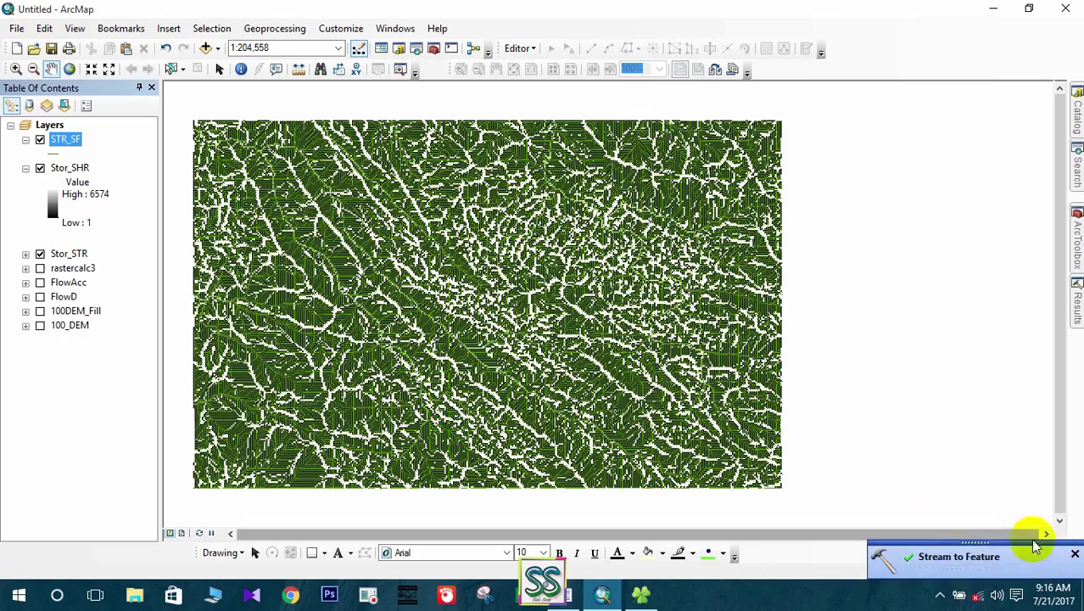
left_click(40, 167)
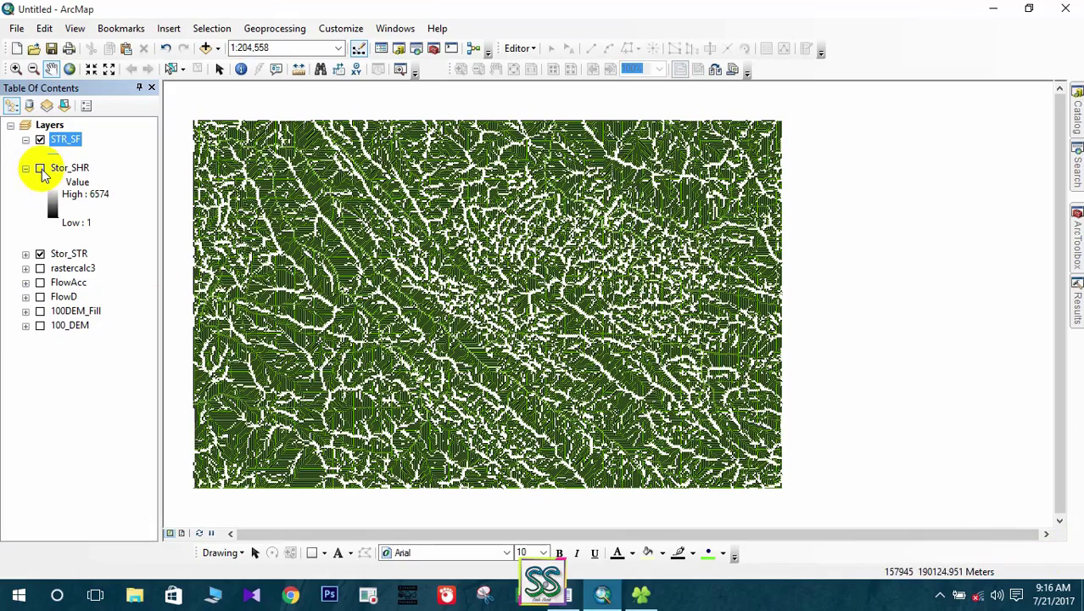
left_click(40, 253)
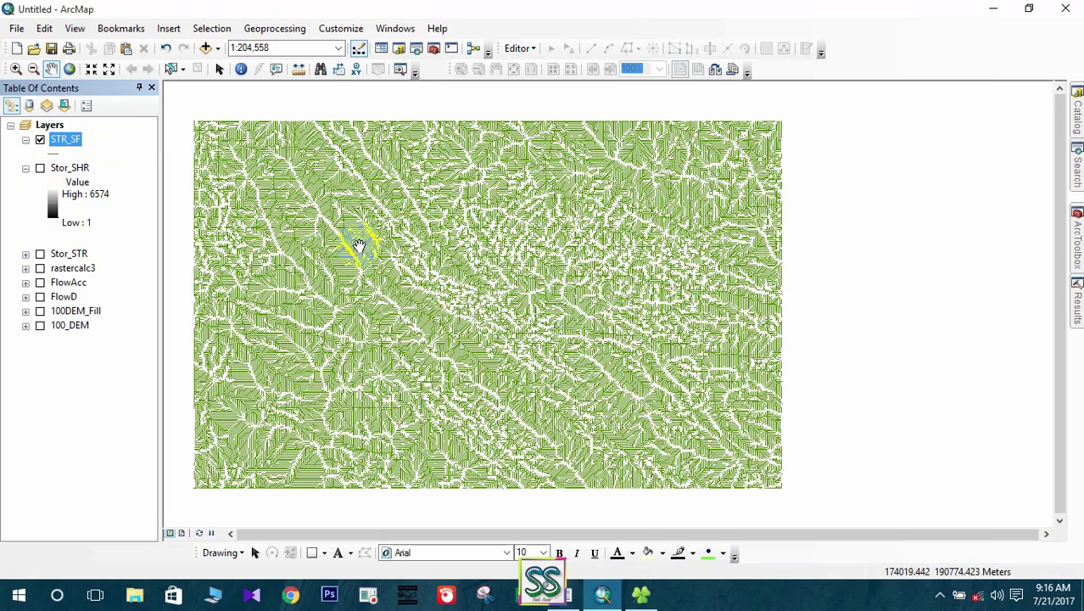
Reopen the last Stream to Feature run from the session results and set Stor_SHR as the input stream raster
left_click(1077, 312)
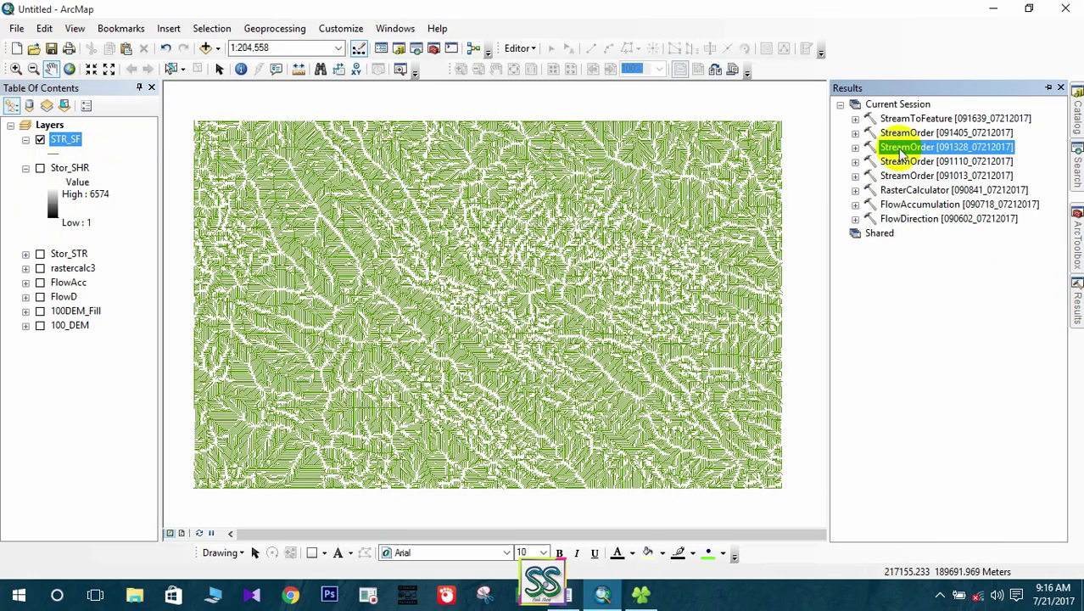
left_click(897, 118)
double_click(897, 118)
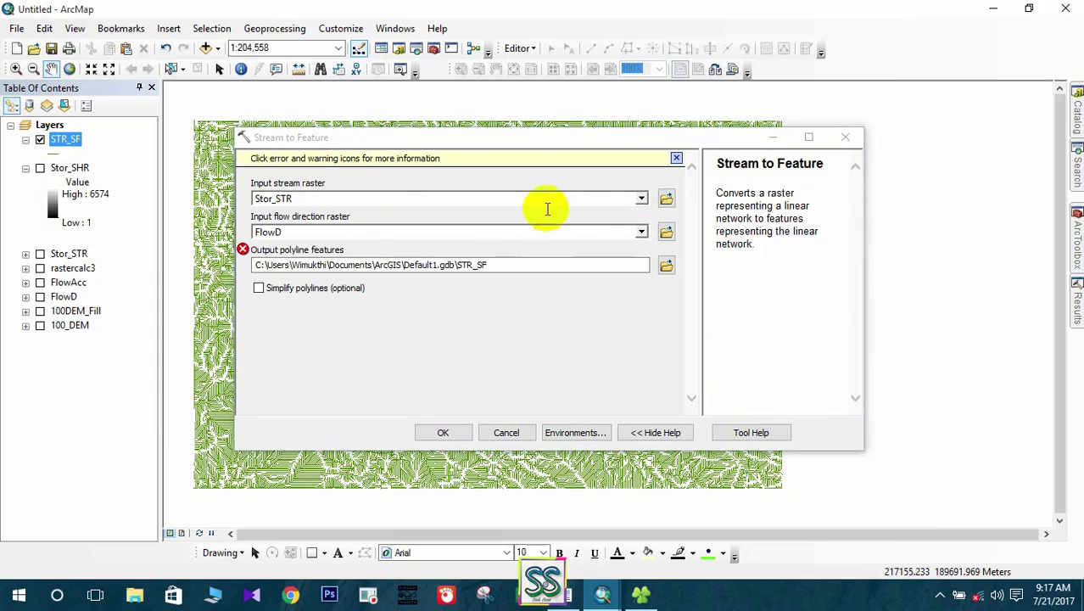
left_click(641, 197)
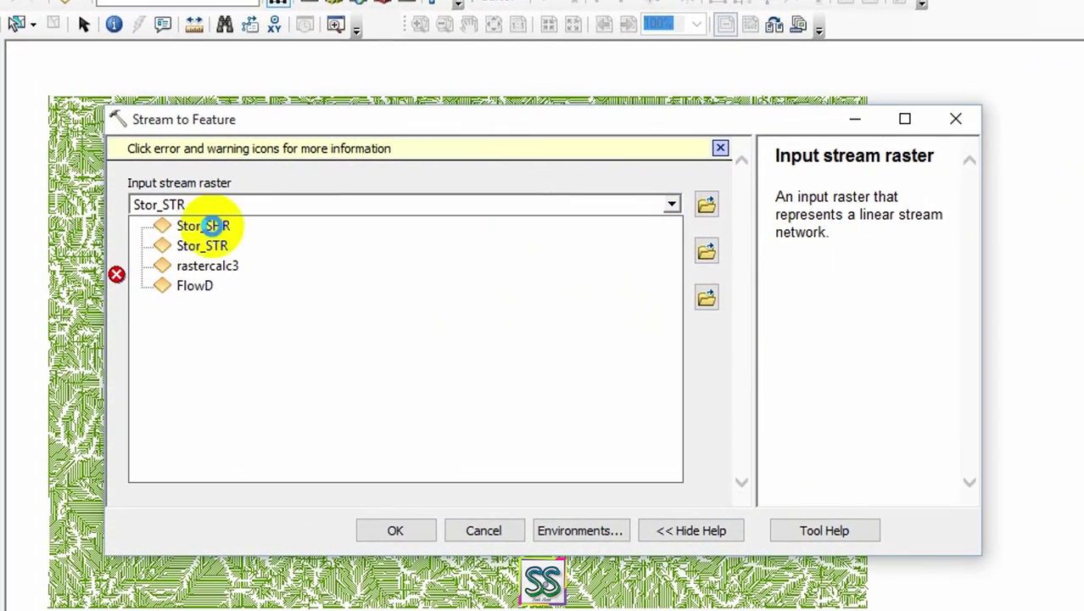
left_click(211, 225)
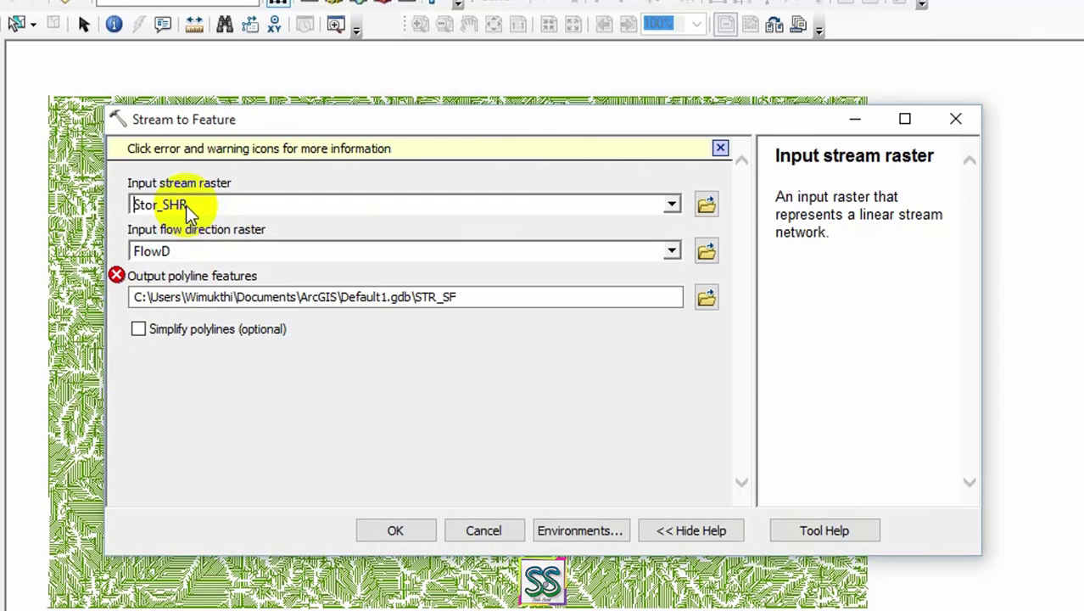
Change the output polyline feature class name to SHR_SF, run the tool and dismiss its completion notice
left_click(471, 298)
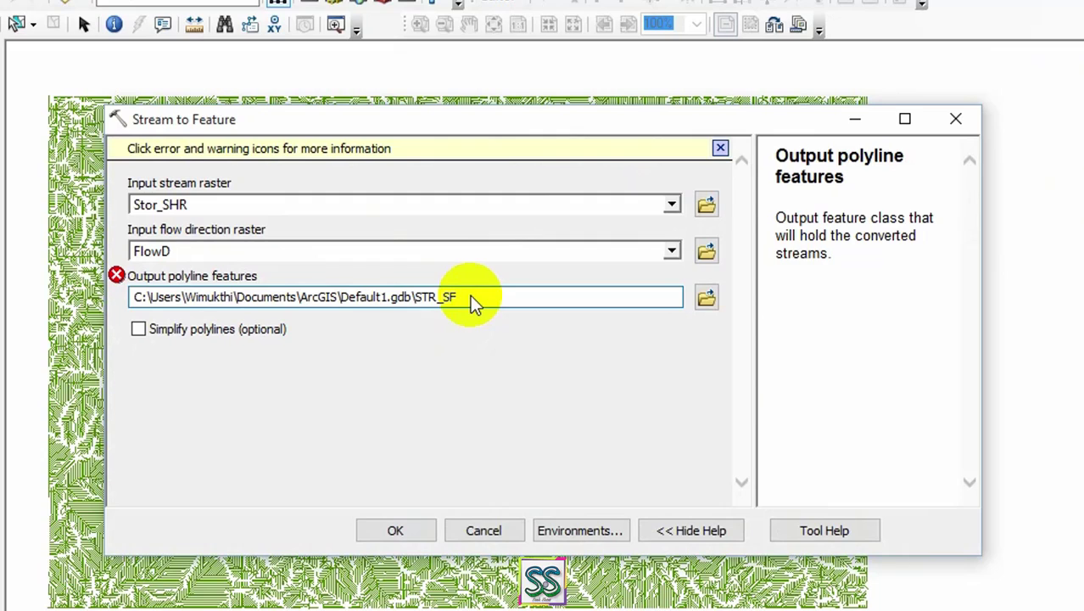
key("Left")
key("Left")
key("Left")
key("Left")
key("Left")
key("Delete")
type("H")
left_click(525, 359)
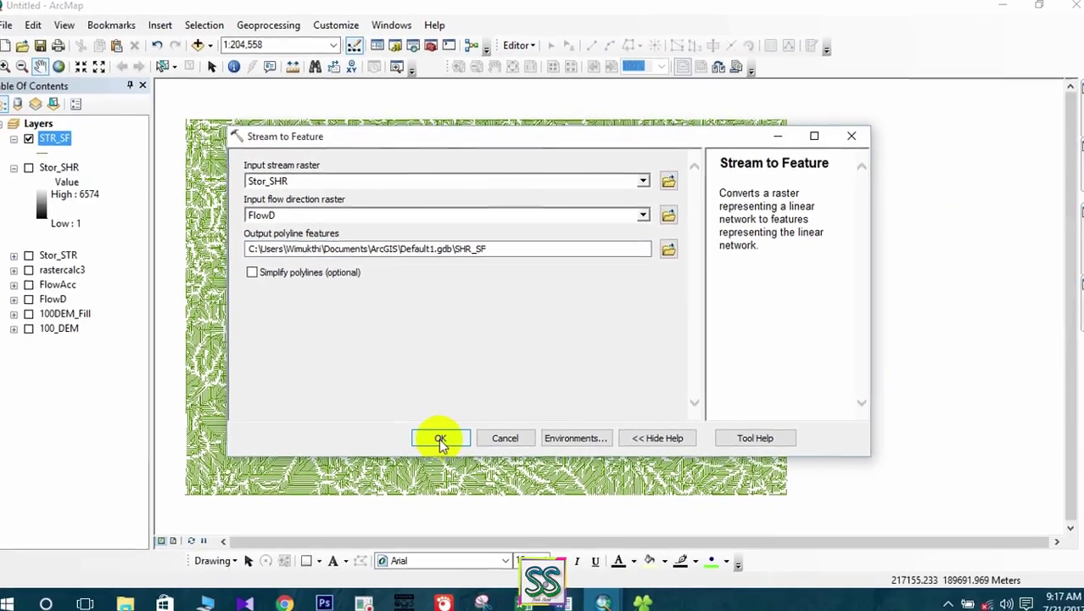
left_click(438, 438)
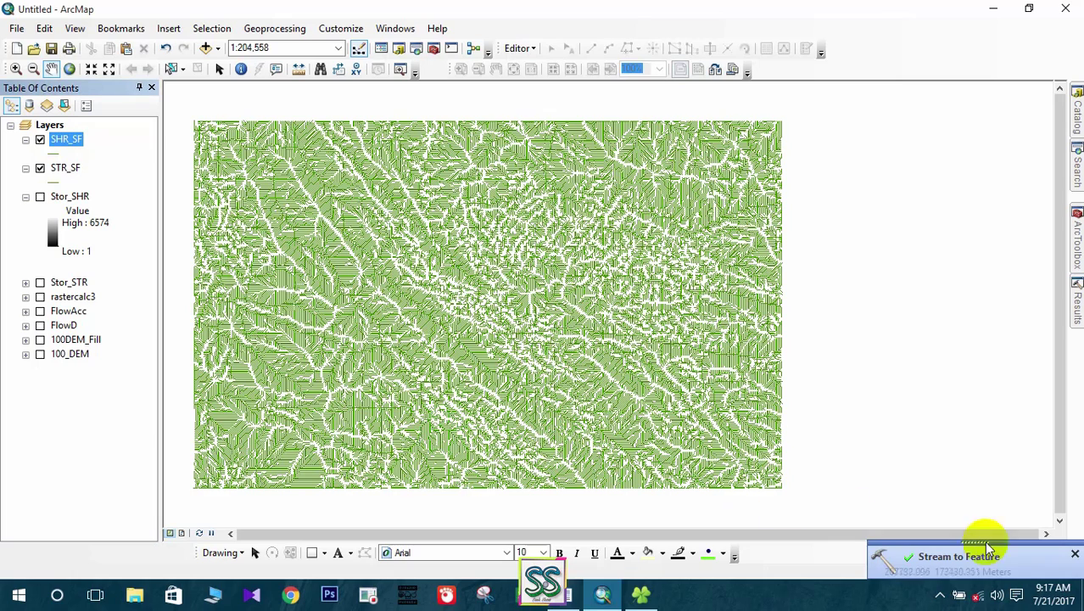
left_click(1075, 555)
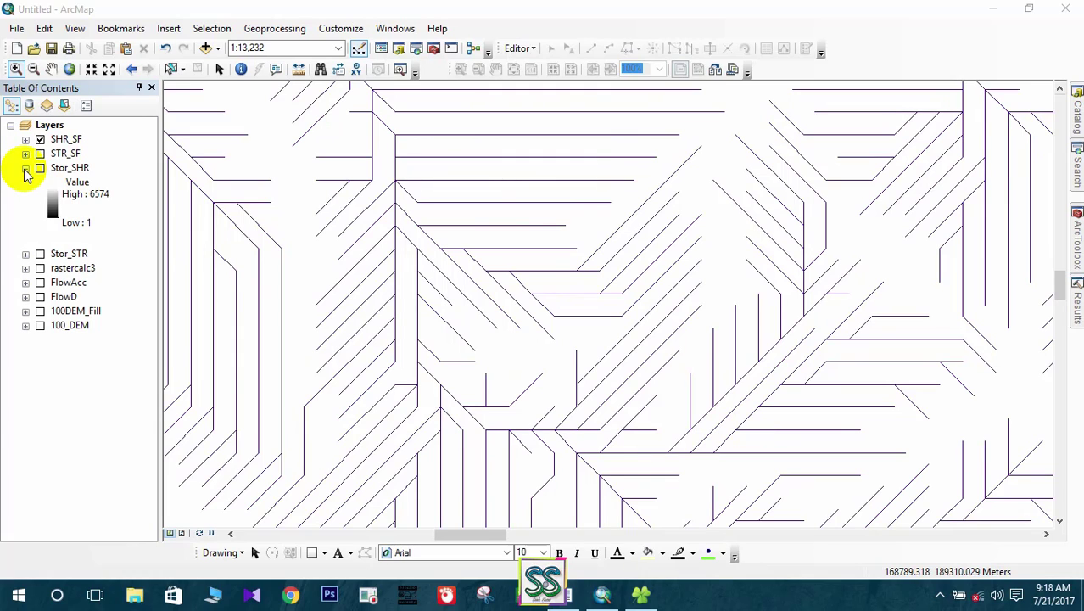
Collapse the Stor_SHR legend and expand the SHR_SF legend in the layer list
left_click(25, 170)
left_click(32, 156)
left_click(25, 139)
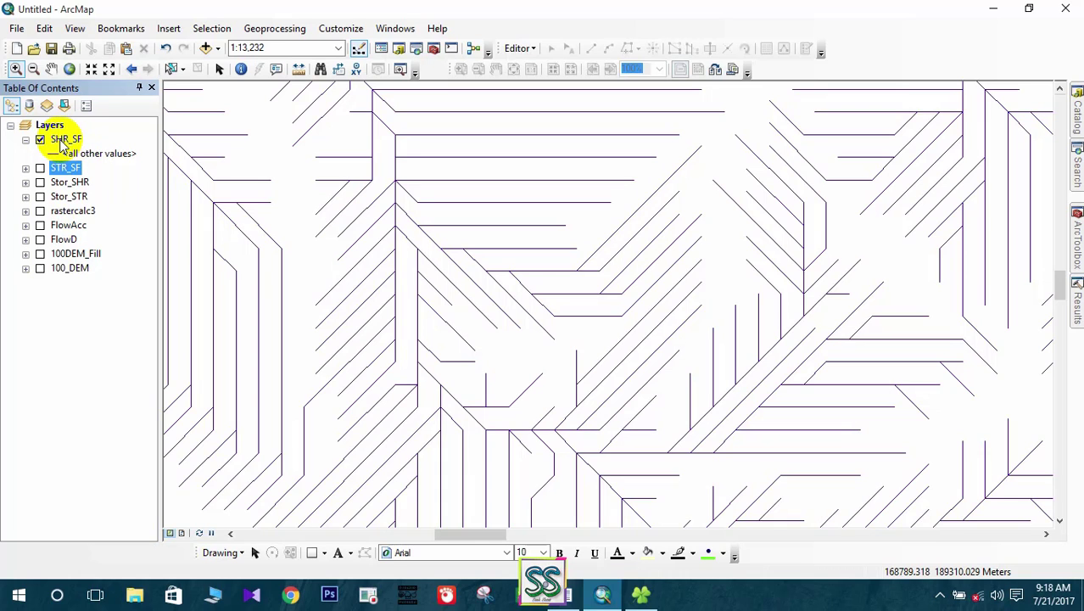
Turn on the STR_SF layer and switch off SHR_SF to compare the two stream polyline layers
left_click(69, 69)
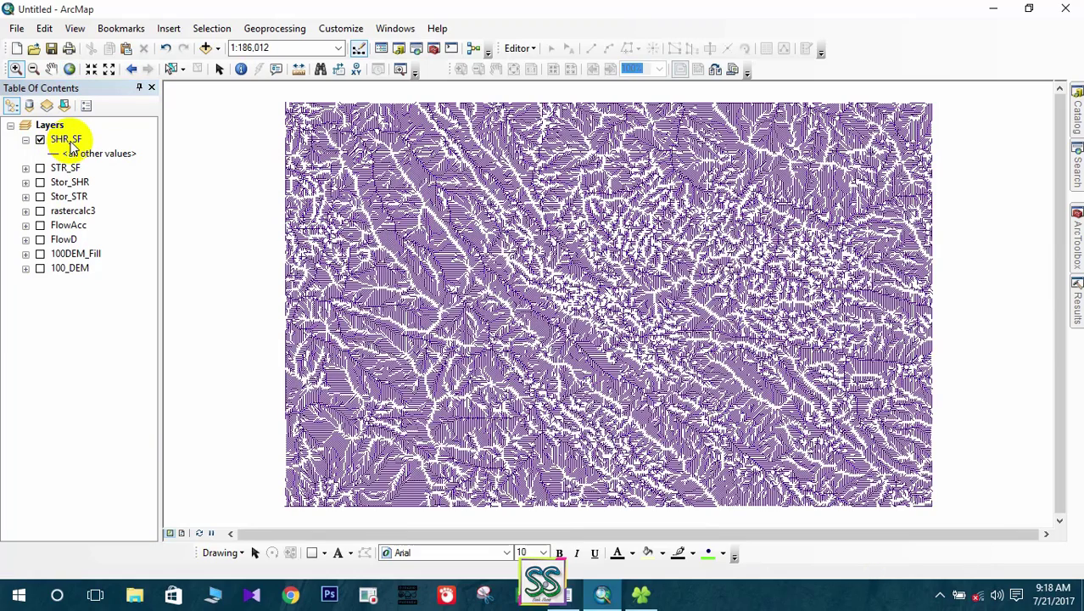
left_click(637, 386)
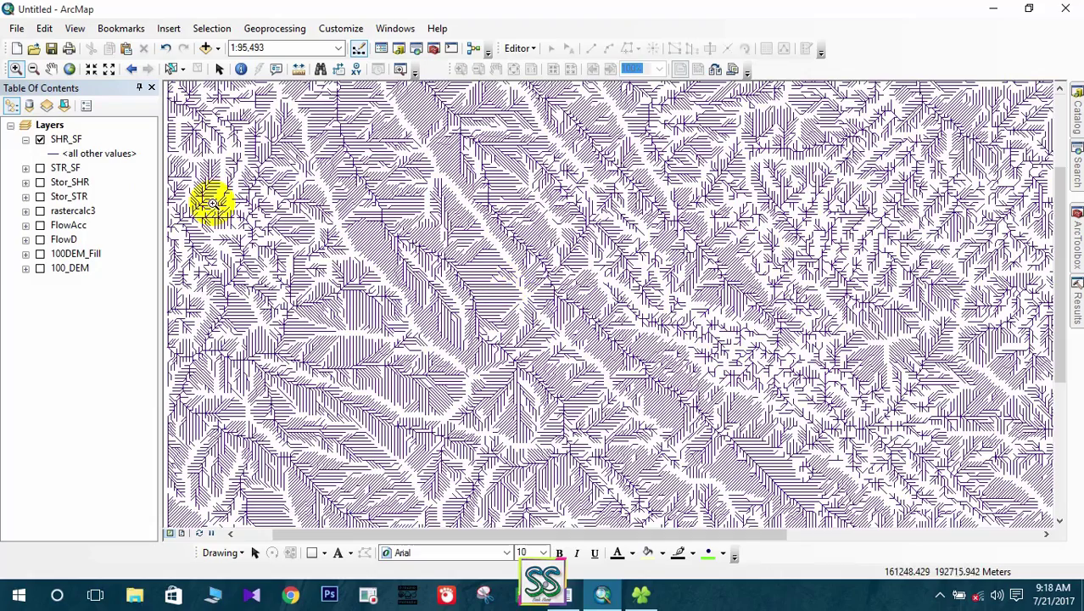
left_click(40, 168)
left_click(40, 139)
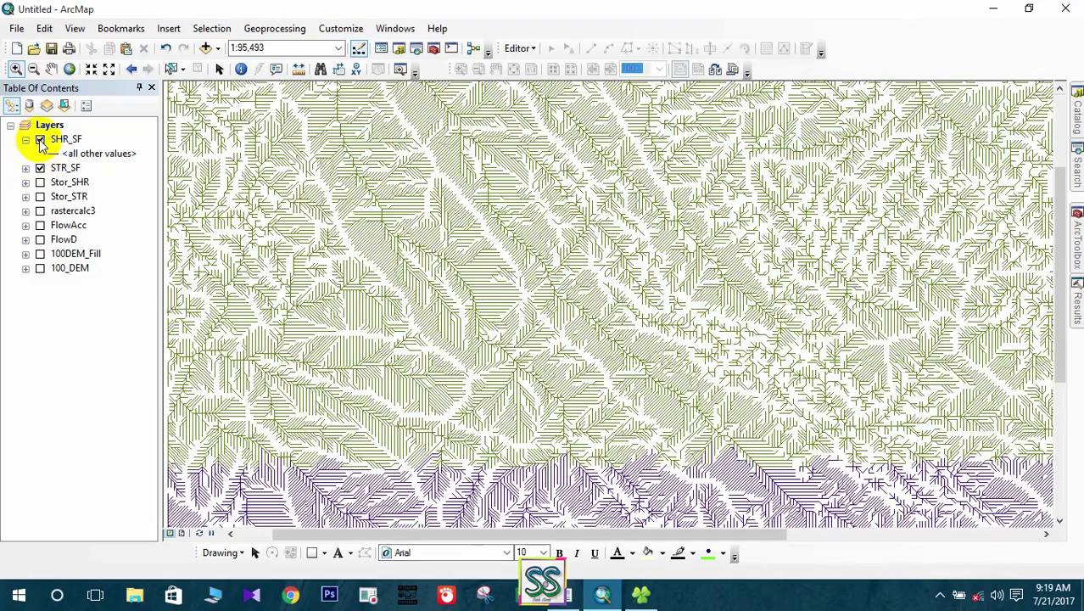